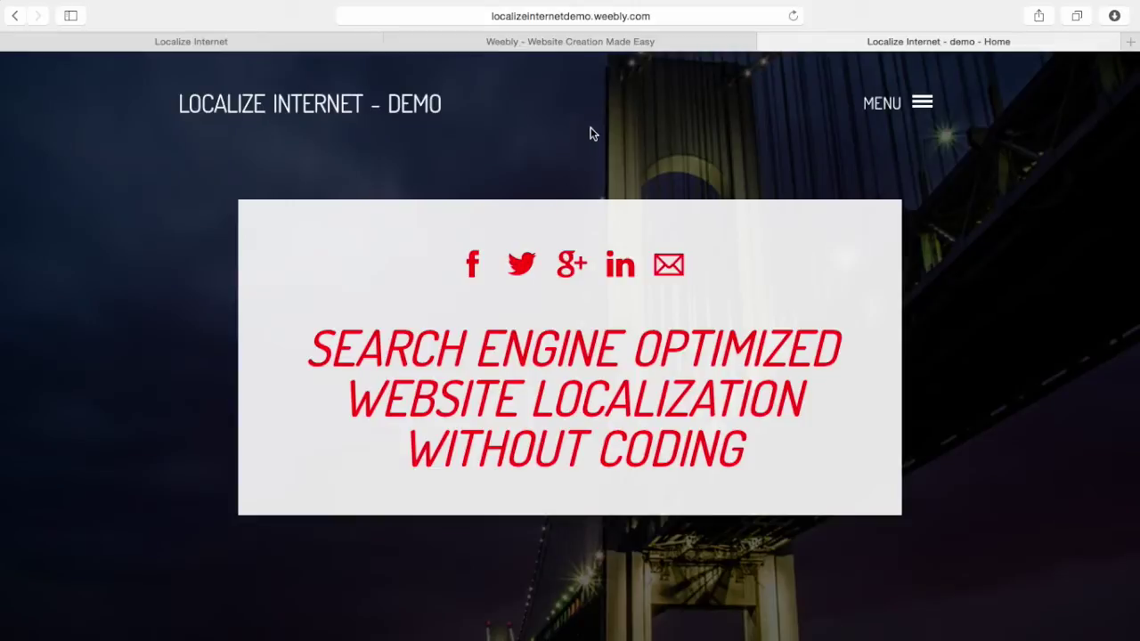
Switch from the Weebly demo site to the Localize Internet admin and start a new project
left_click(606, 15)
key("super+c")
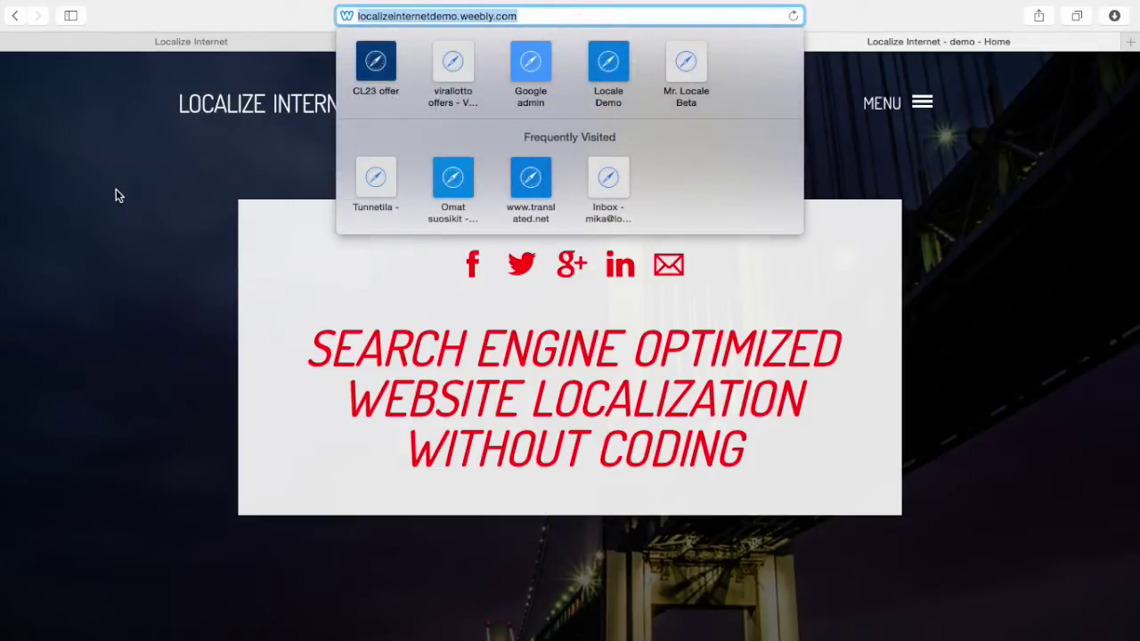
left_click(181, 41)
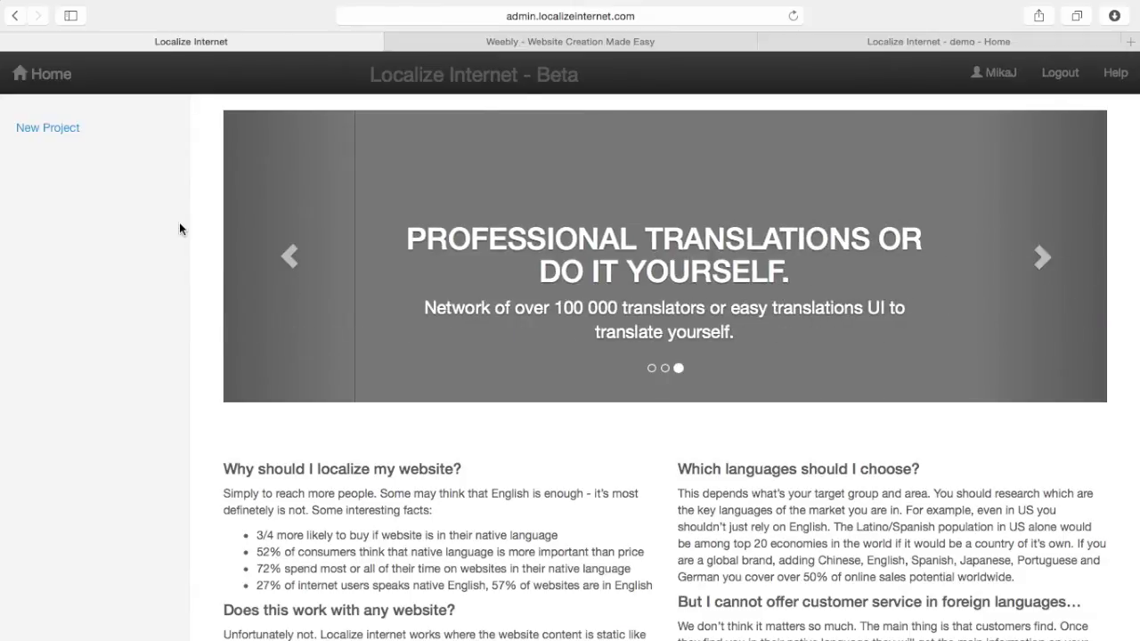
left_click(63, 128)
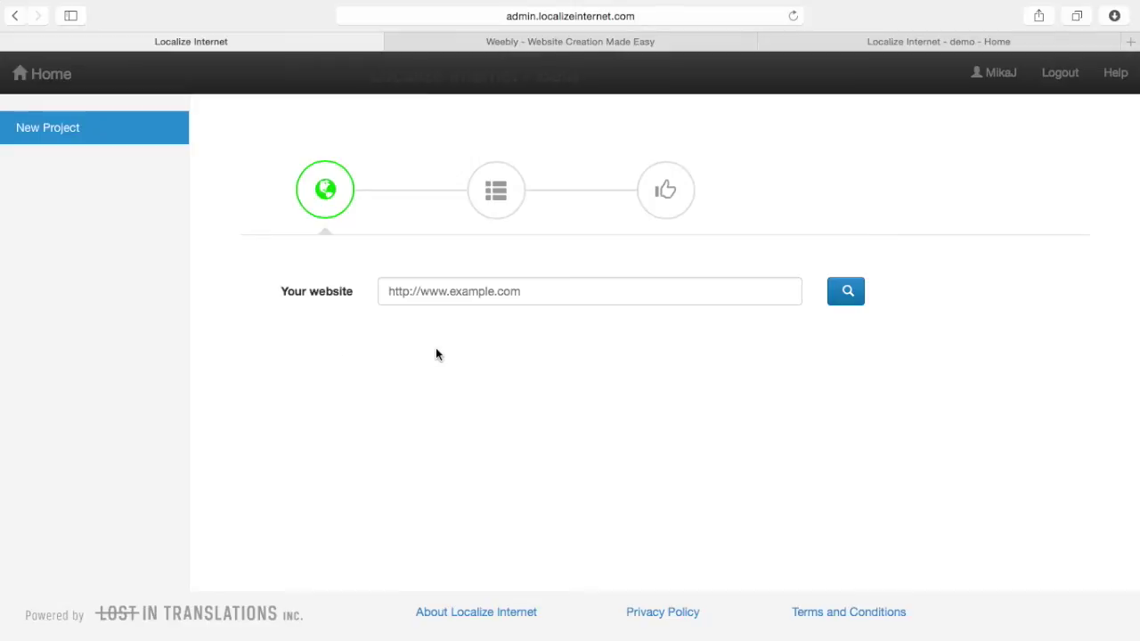
Paste the demo site's URL, find its three pages, and continue to the language step
left_click(459, 297)
key("super+v")
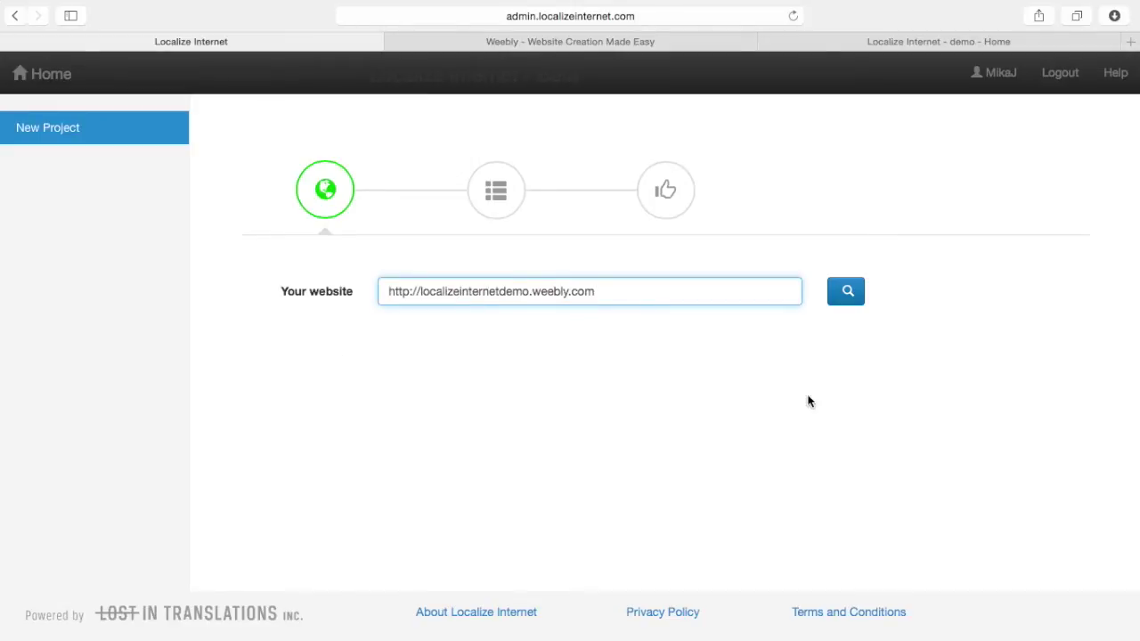
left_click(848, 291)
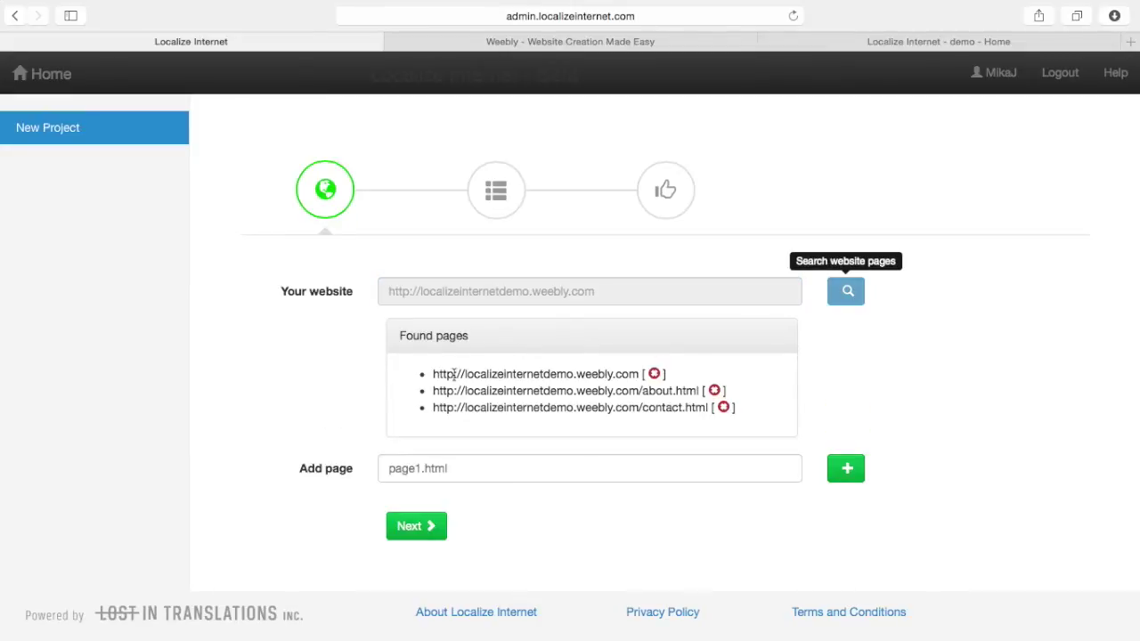
left_click(412, 529)
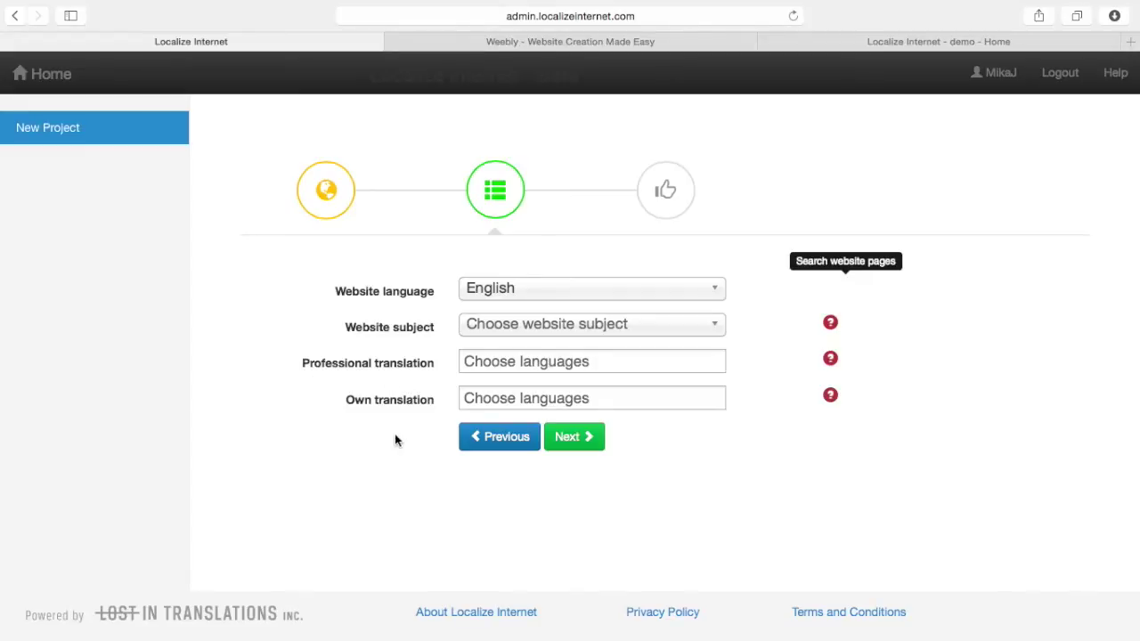
Choose Spanish for professional translation and Finnish for own translation, then continue to the summary
left_click(538, 363)
type("spanish")
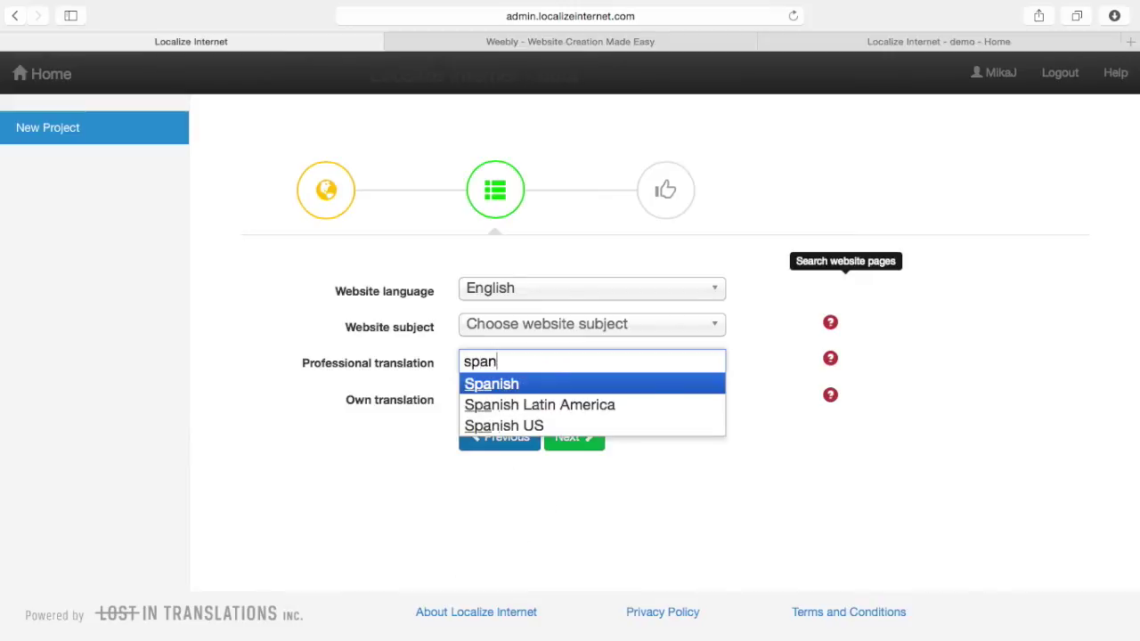
left_click(509, 387)
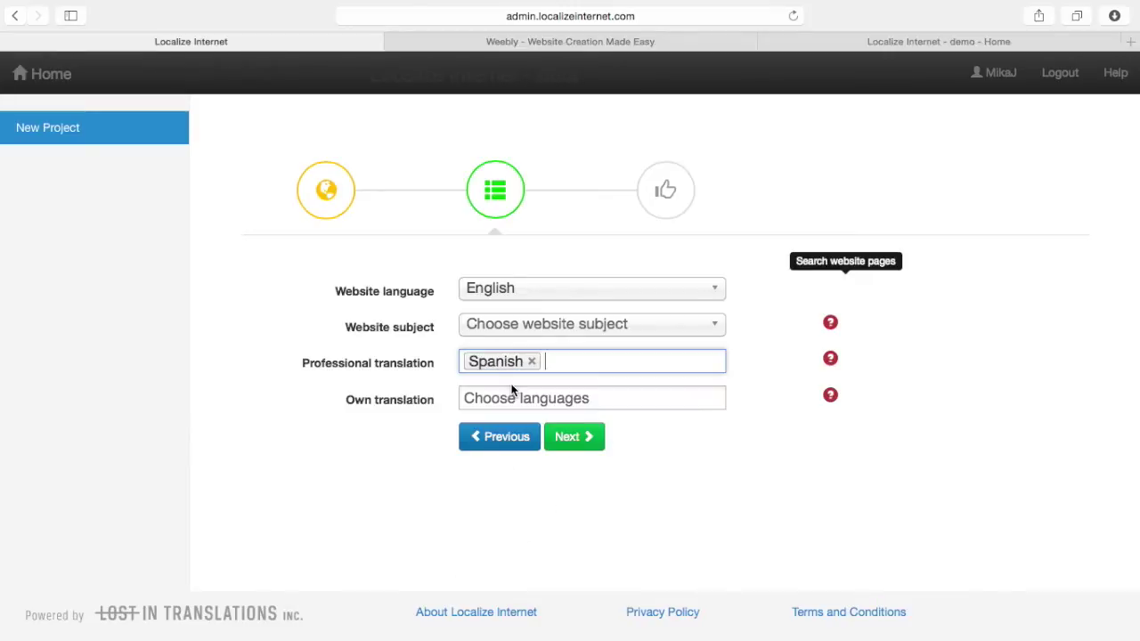
left_click(512, 397)
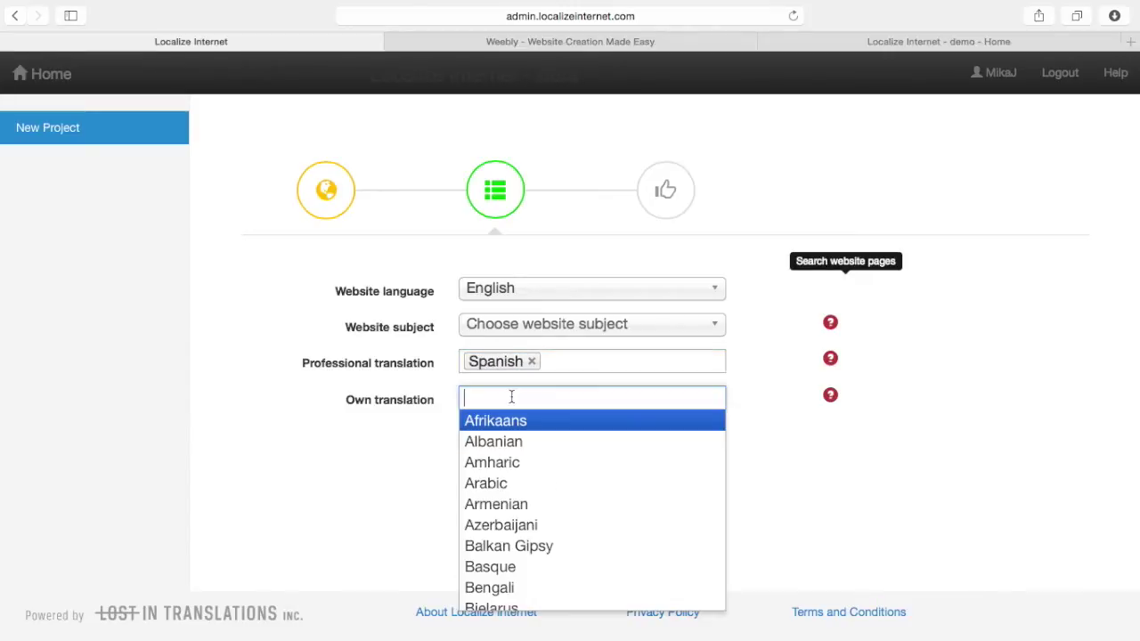
type("finnish")
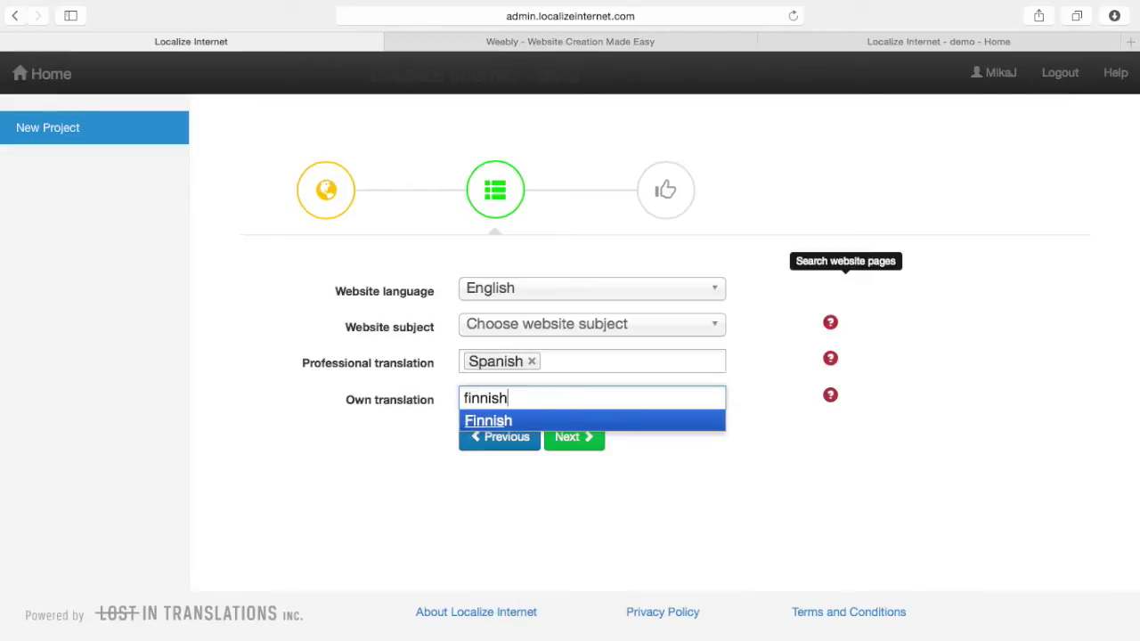
key("Return")
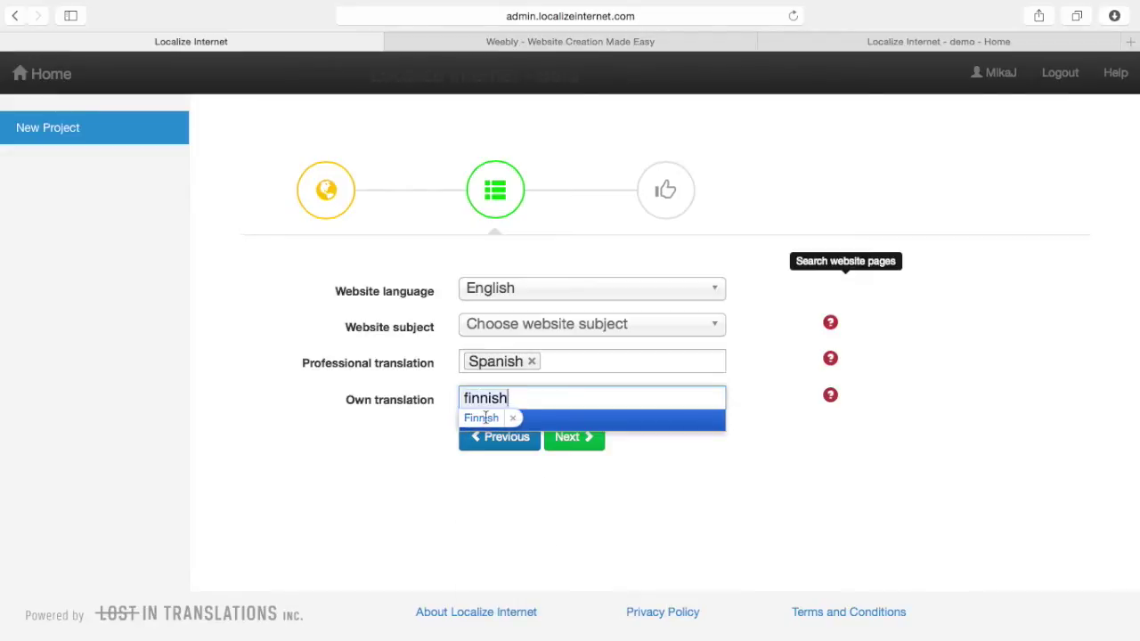
key("Return")
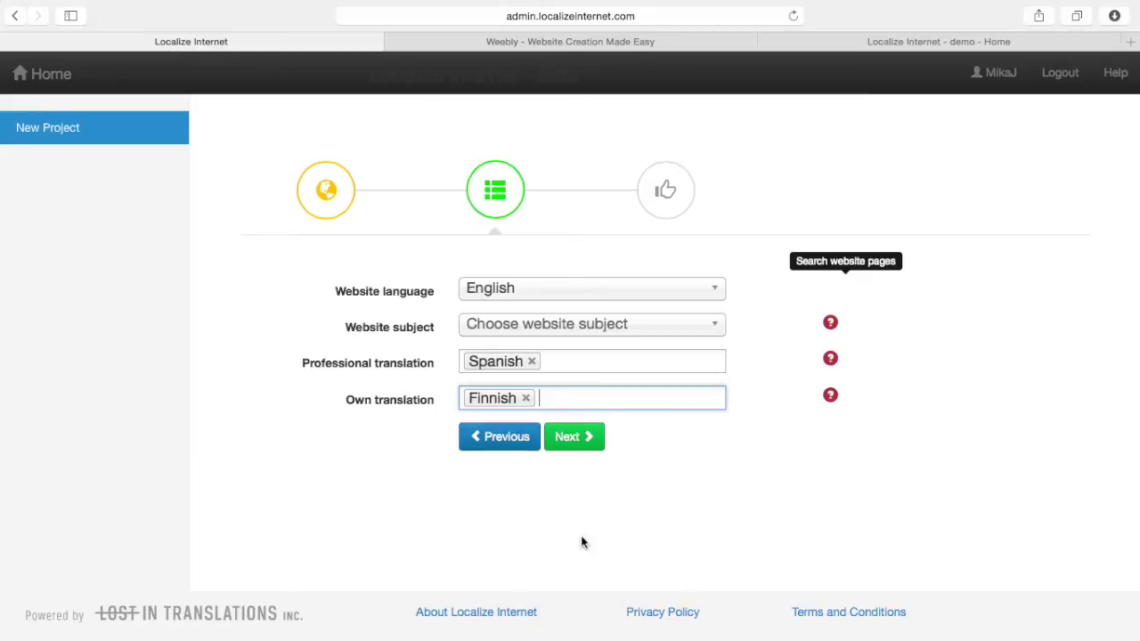
left_click(572, 436)
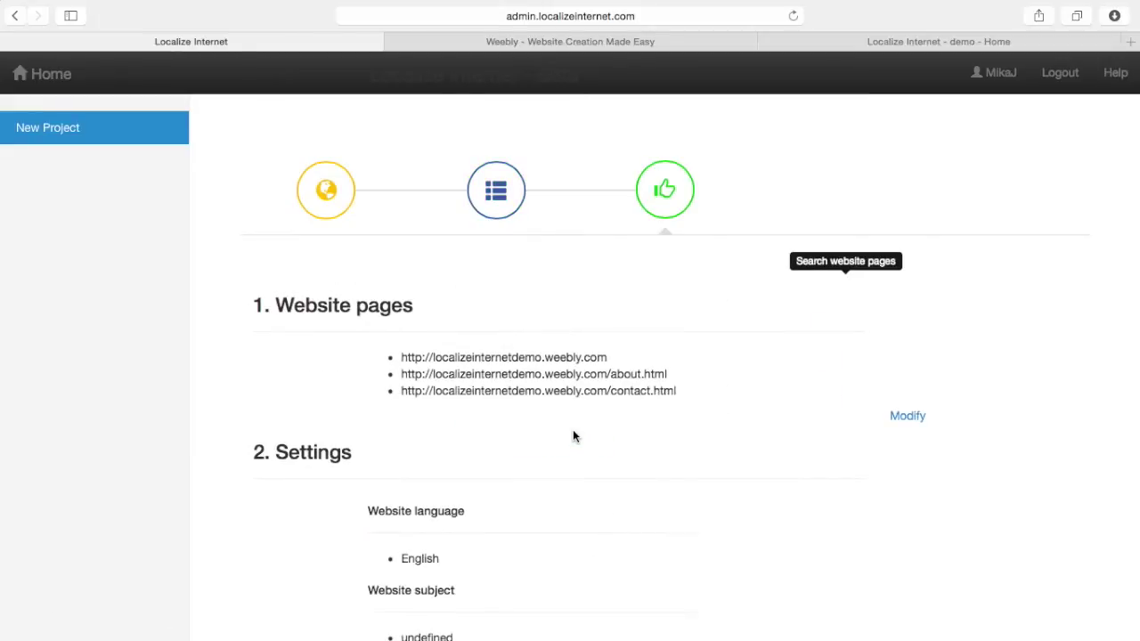
Review the project summary and confirm the localization order
scroll(573, 437, "down", 5)
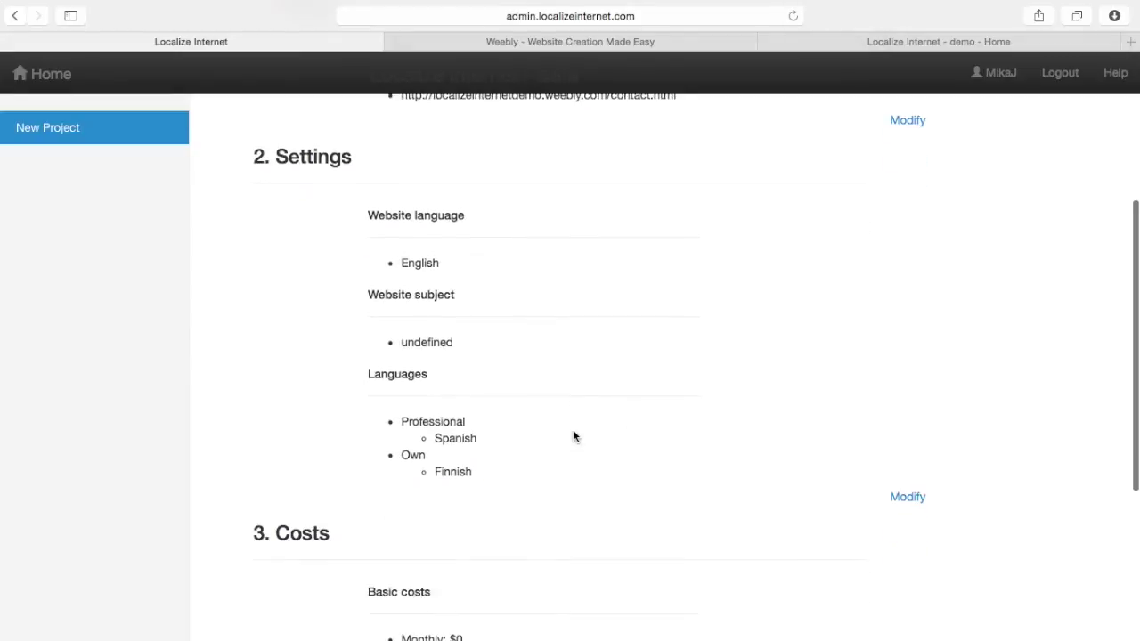
scroll(527, 458, "down", 4)
scroll(527, 460, "down", 1)
scroll(527, 460, "down", 1)
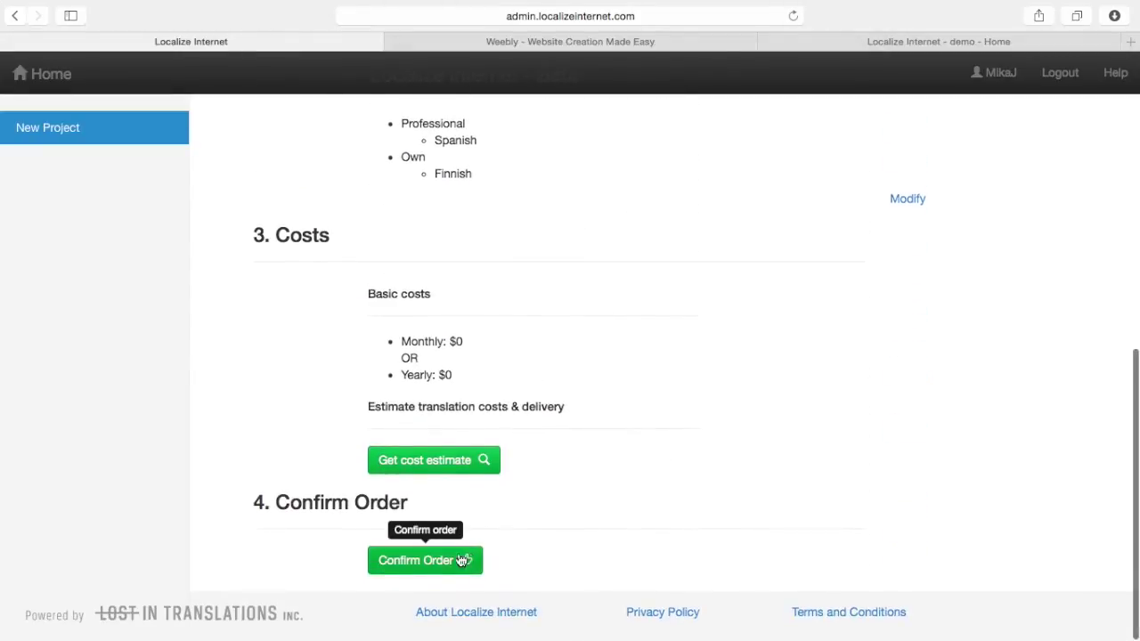
left_click(428, 560)
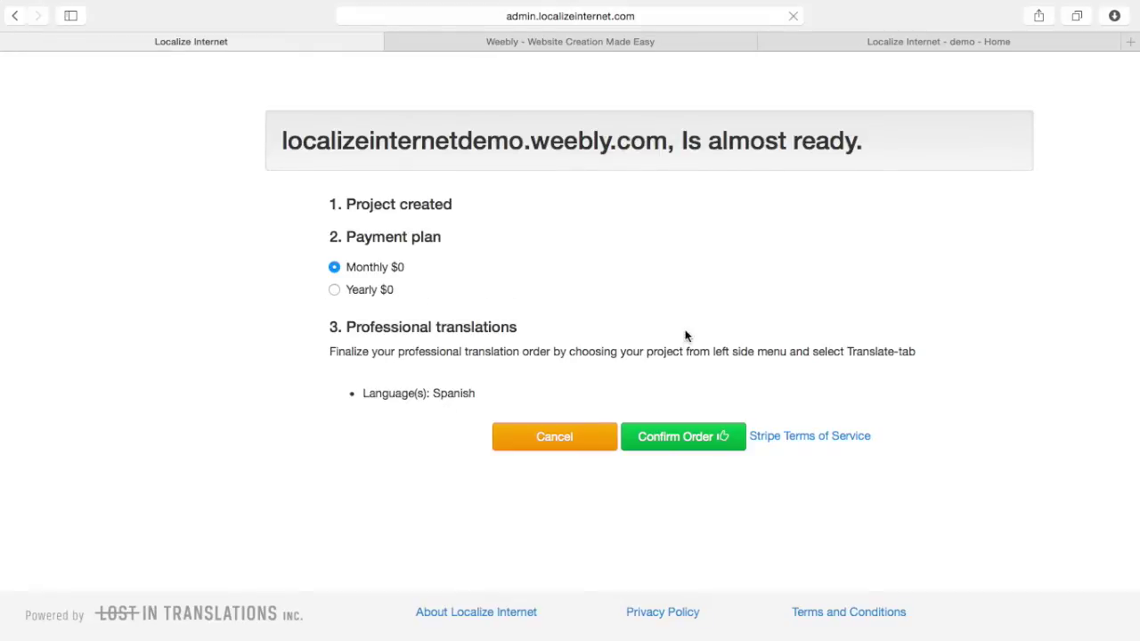
Complete the $0 payment and view the project's Spanish and Finnish translation overview
left_click(689, 445)
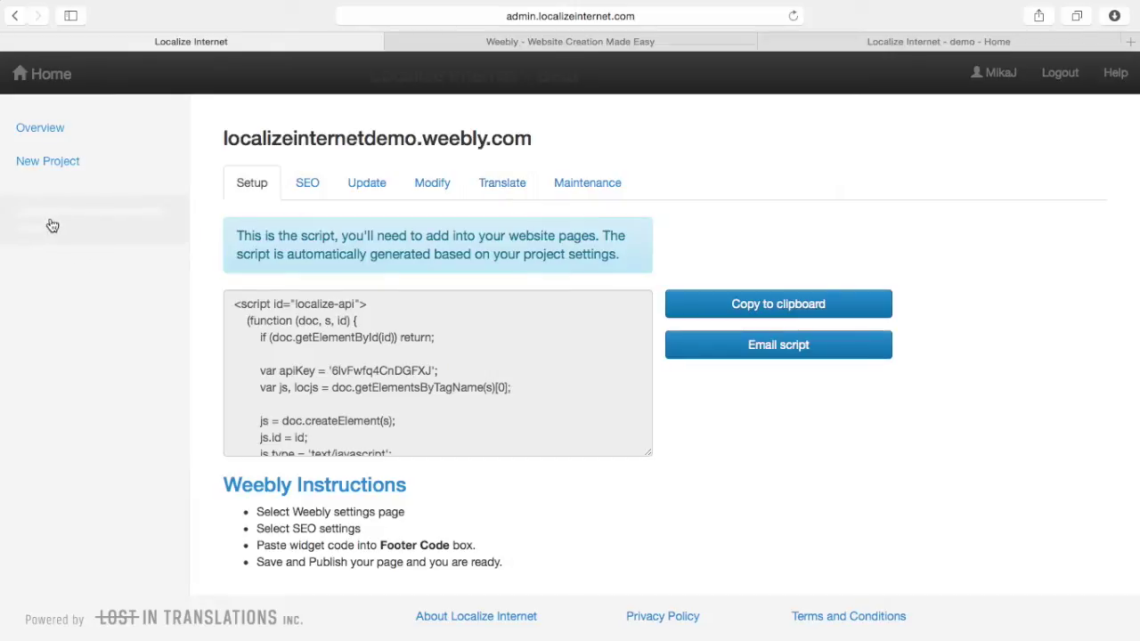
left_click(512, 187)
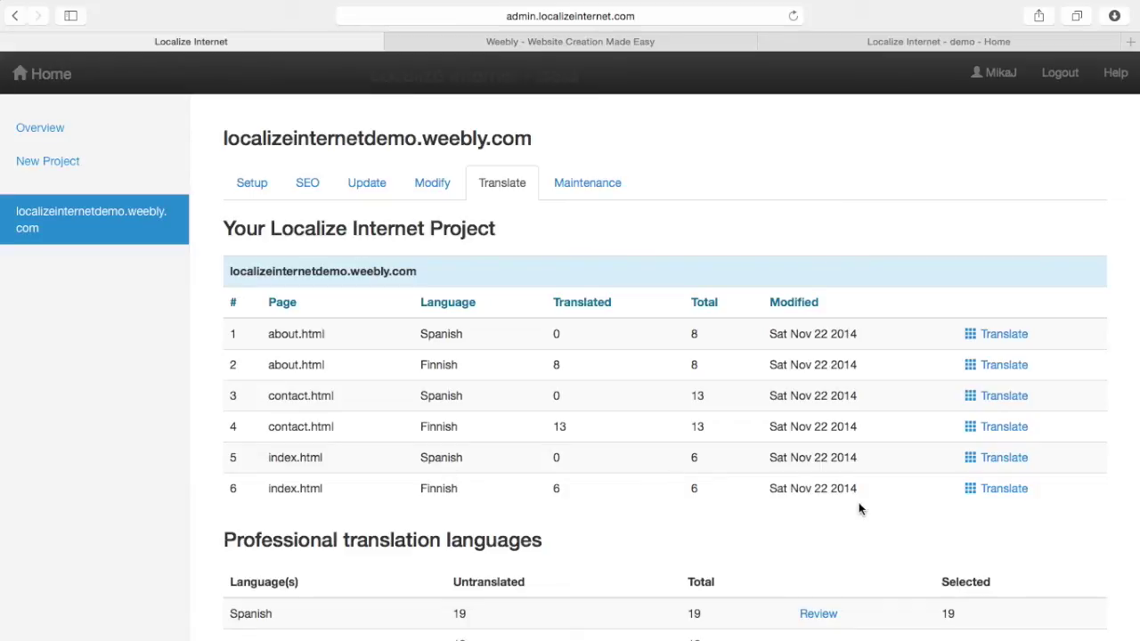
Open the Finnish translation editor and edit the RUOKALISTA menu label's translation
left_click(1004, 497)
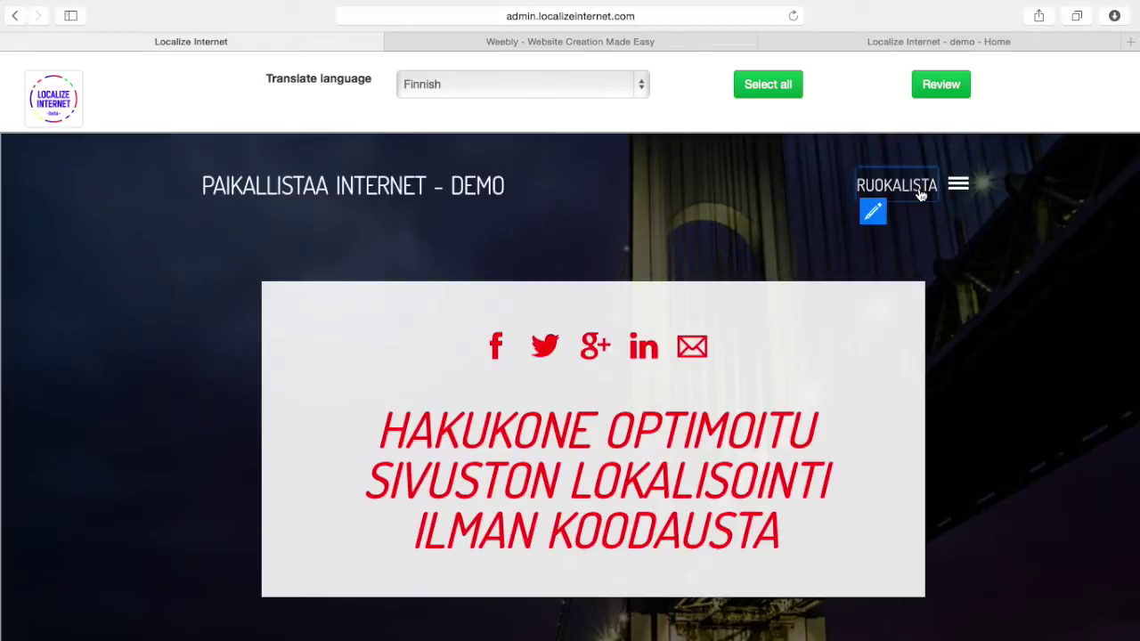
left_click(873, 212)
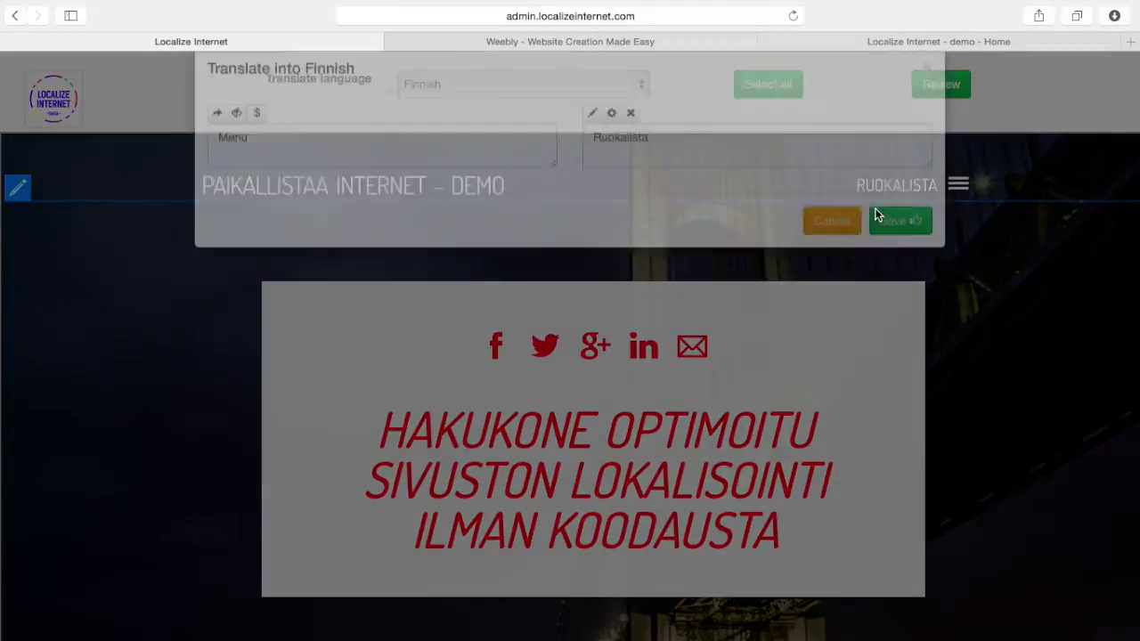
Replace the menu label's Finnish translation 'Ruokalista' with 'Valikko' and save
left_click_drag(654, 172, 579, 173)
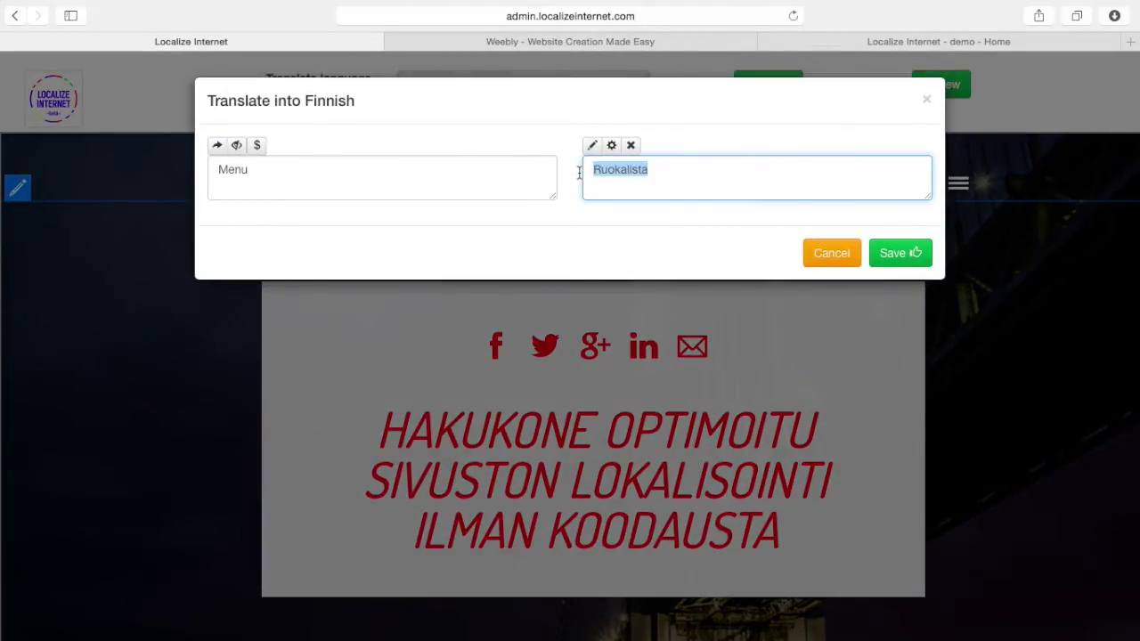
type("Valikko")
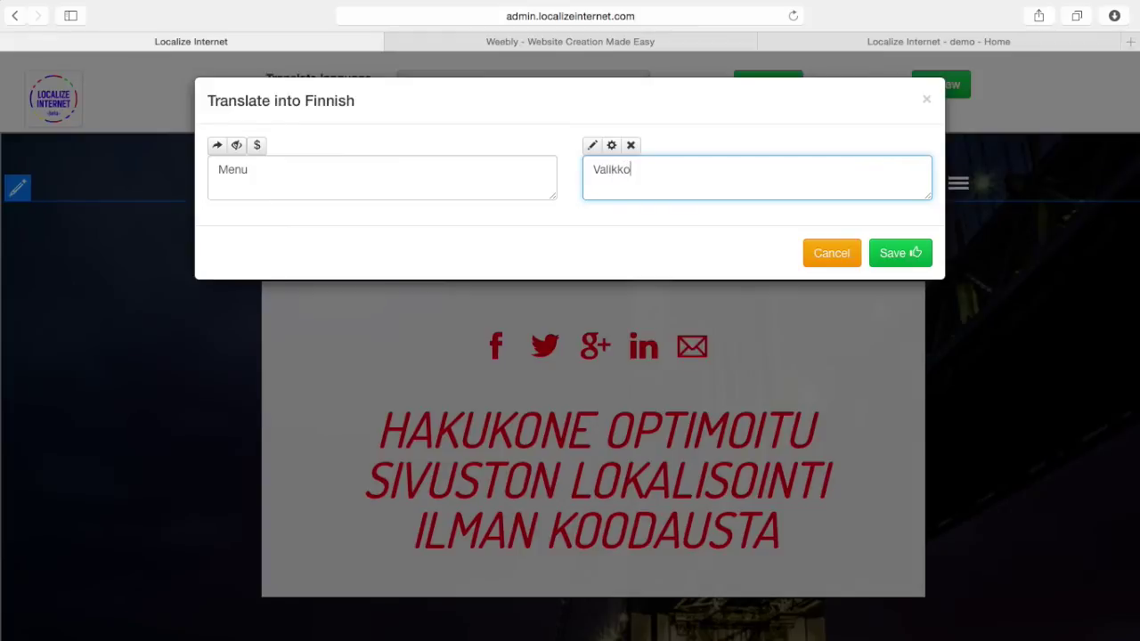
left_click(889, 252)
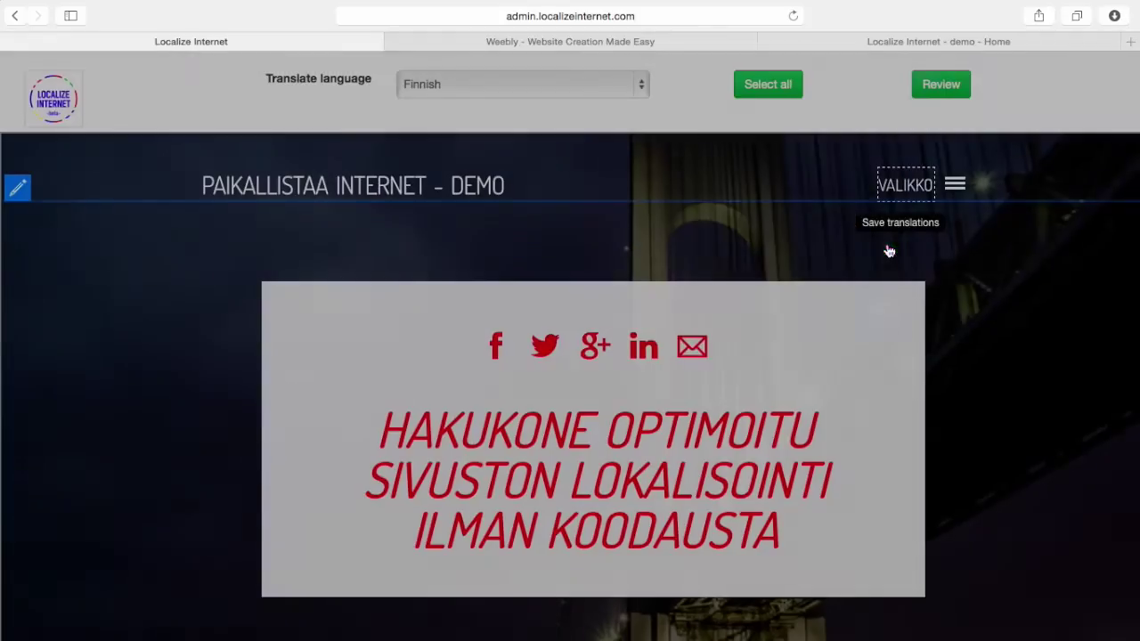
mouse_move(884, 187)
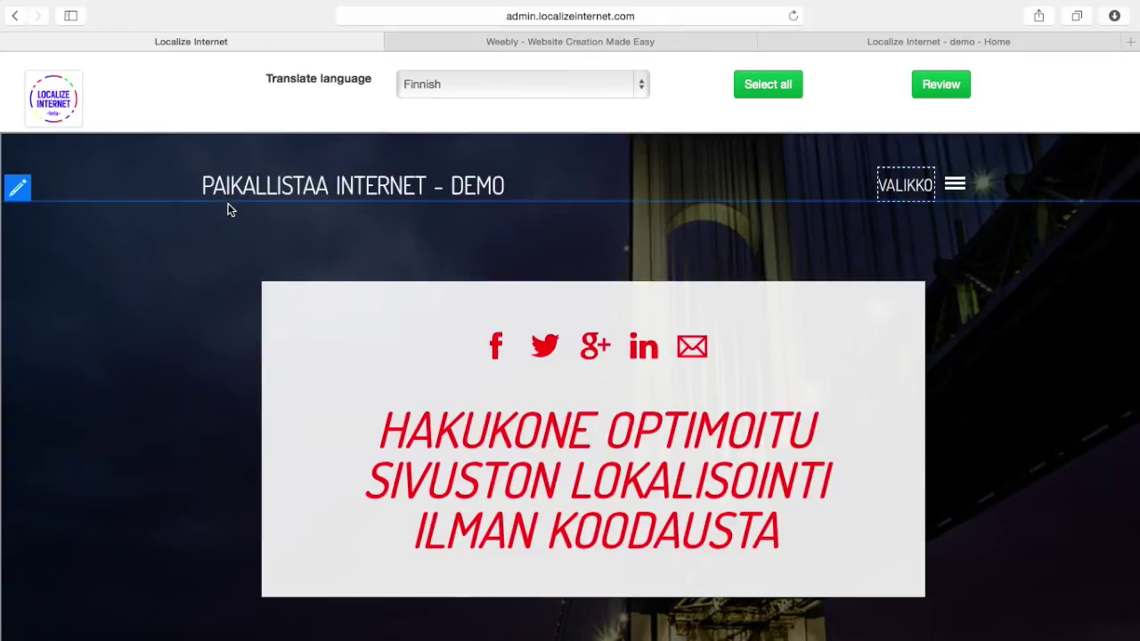
Mark the site title 'Localize Internet - demo' as ignored in Finnish and save
left_click(207, 194)
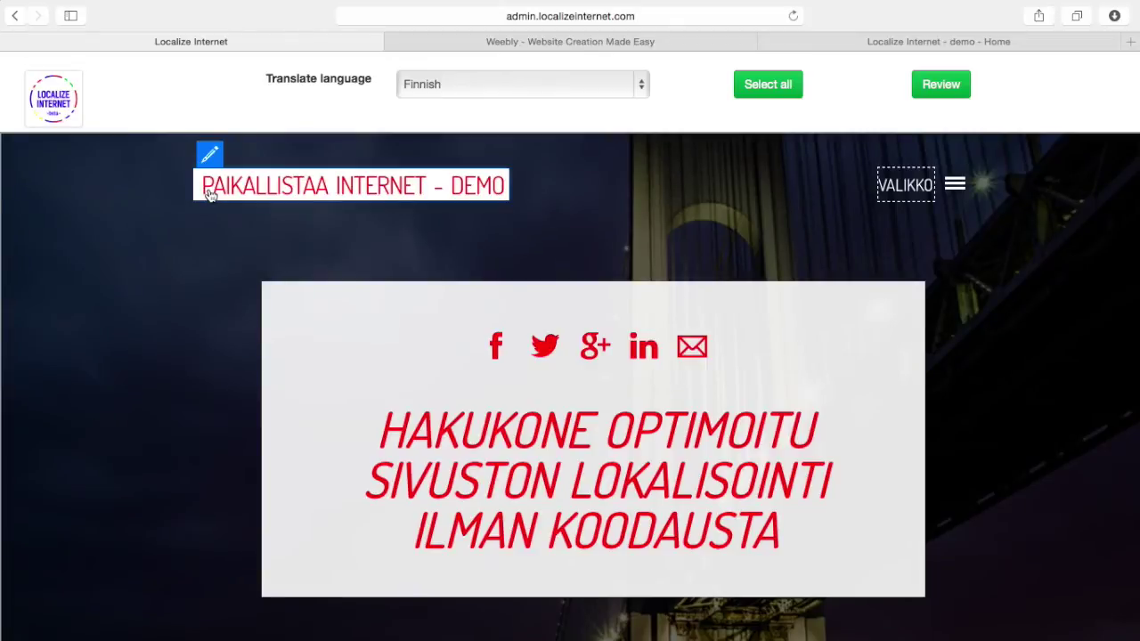
left_click(307, 199)
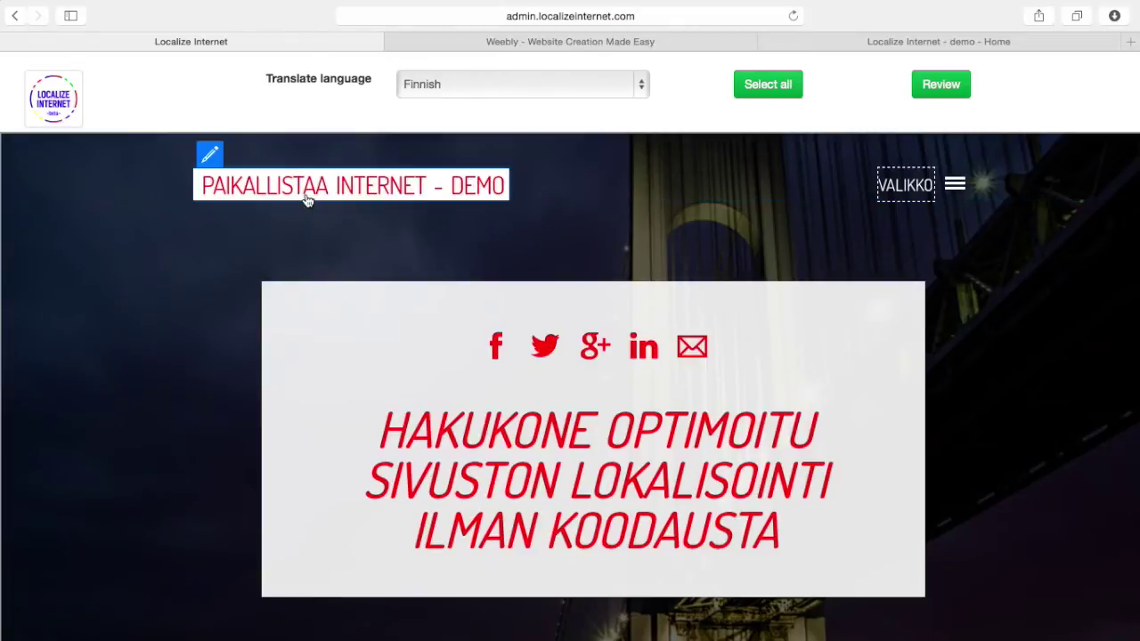
left_click(211, 157)
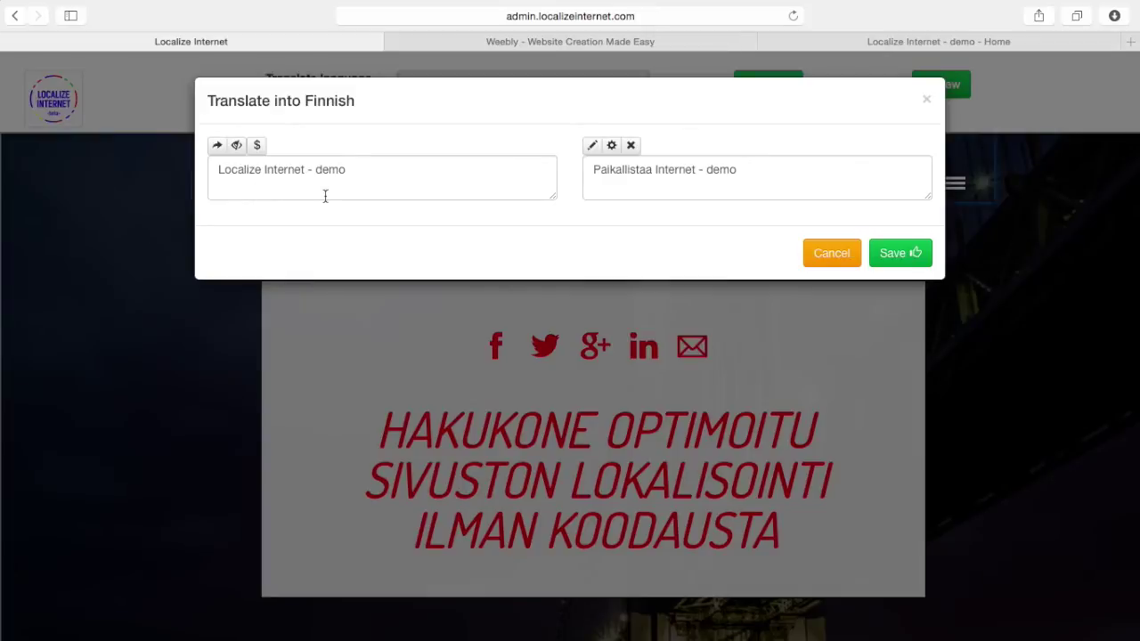
left_click(236, 148)
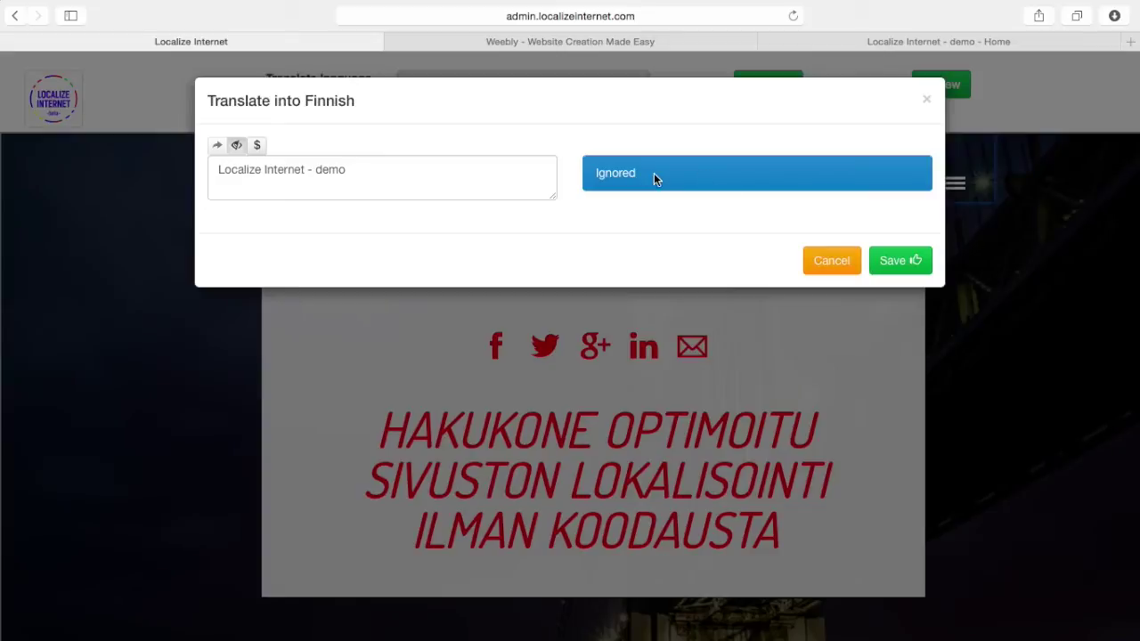
left_click(897, 262)
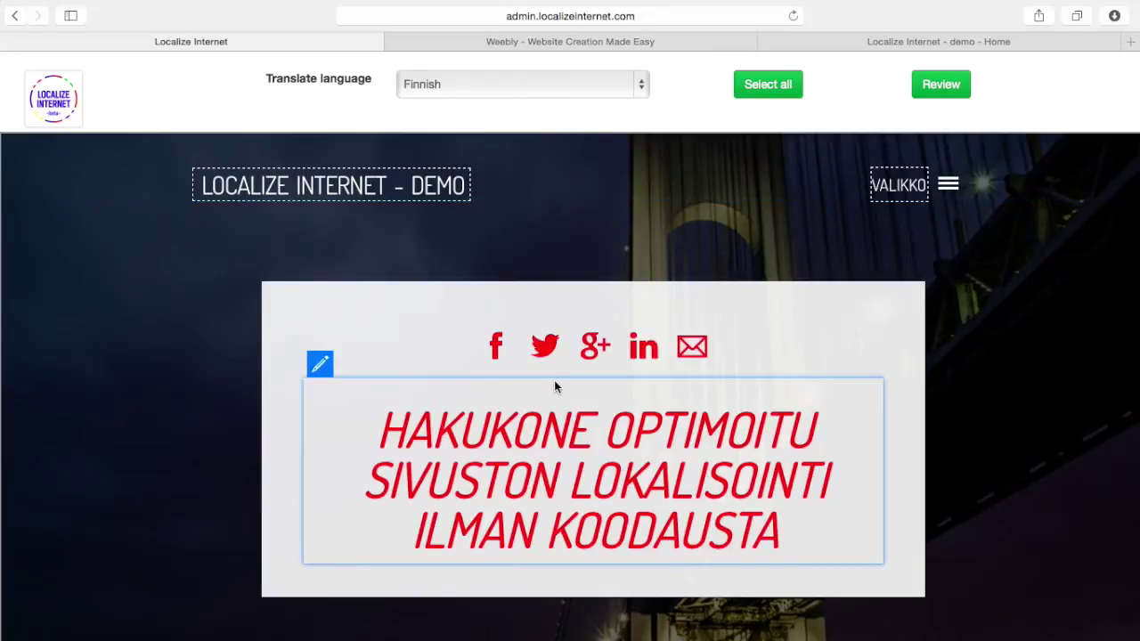
Show all page texts and translate 'Contact' as 'Yhteystiedot' in Finnish
left_click(769, 88)
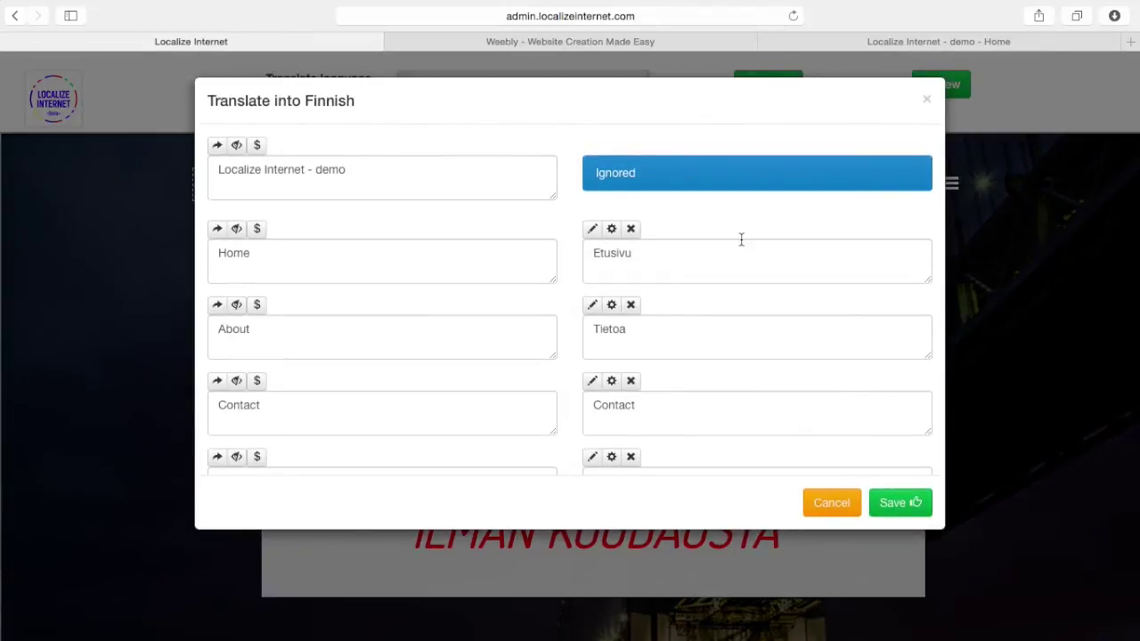
scroll(726, 323, "down", 3)
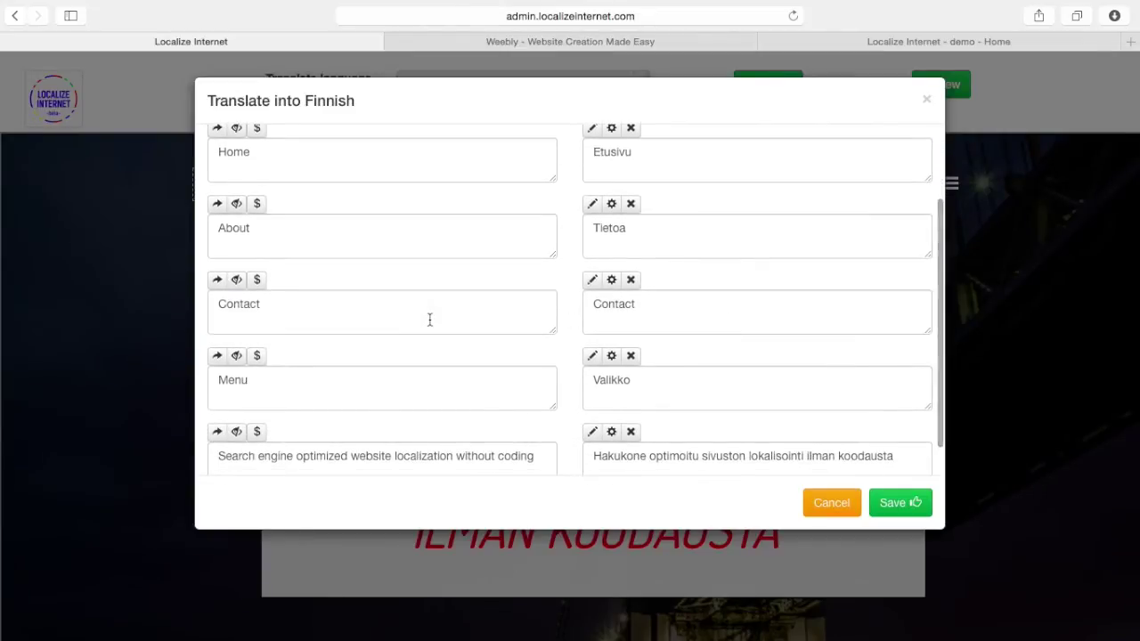
left_click_drag(642, 305, 570, 301)
type("Yhtey")
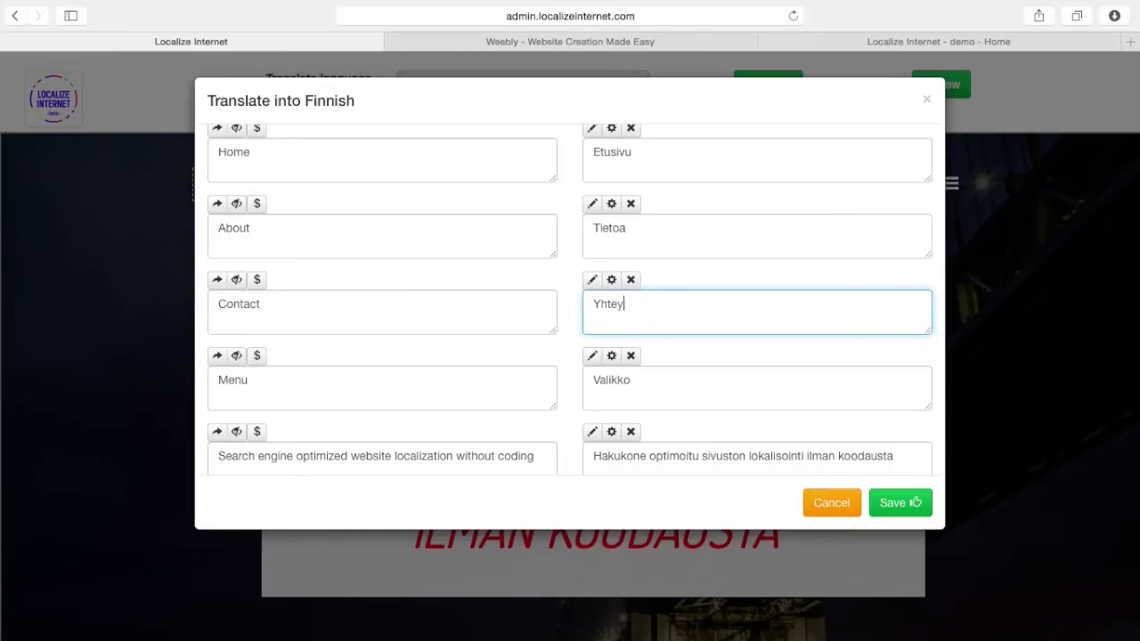
type("stiedot")
Join 'Hakukone optimoitu' into 'Hakukoneoptimoitu' in the headline and save the translations
scroll(708, 392, "down", 1)
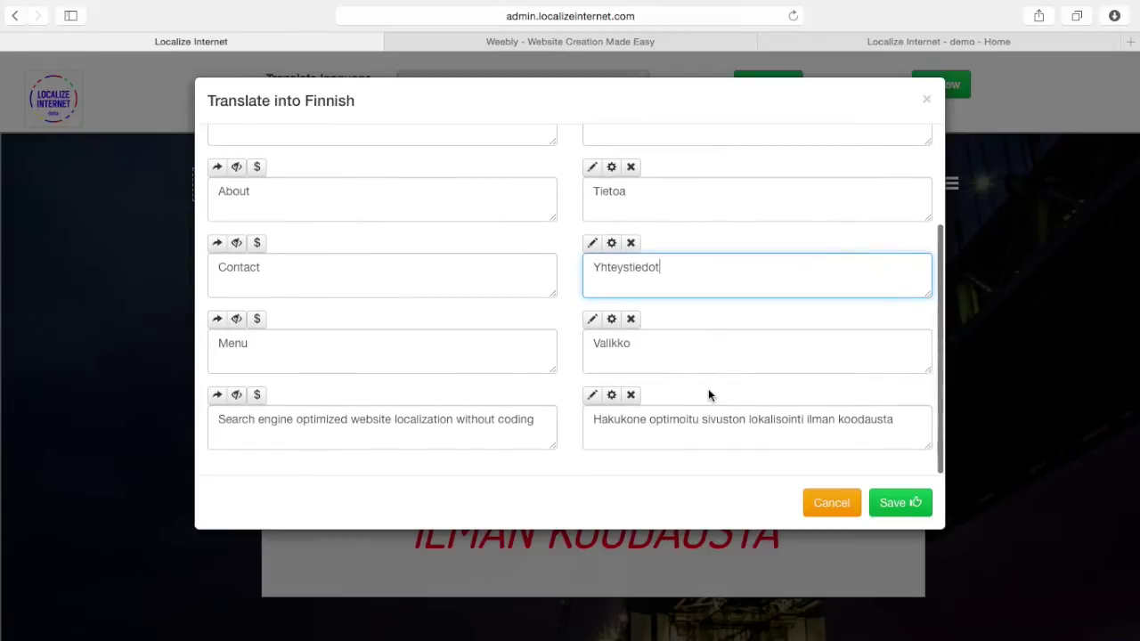
left_click(651, 420)
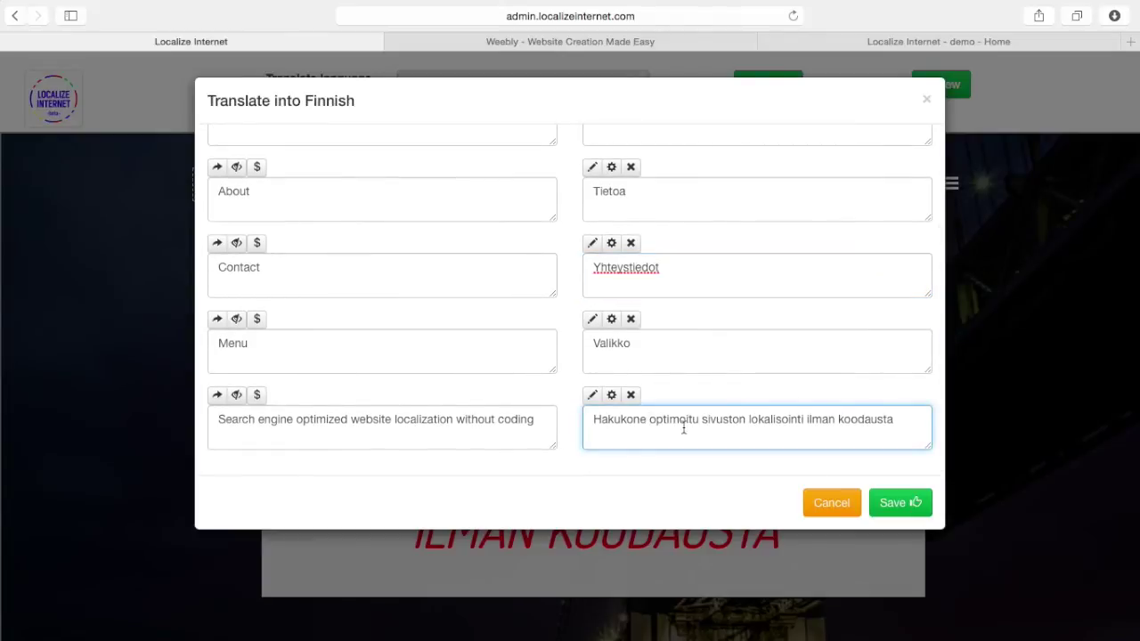
key("BackSpace")
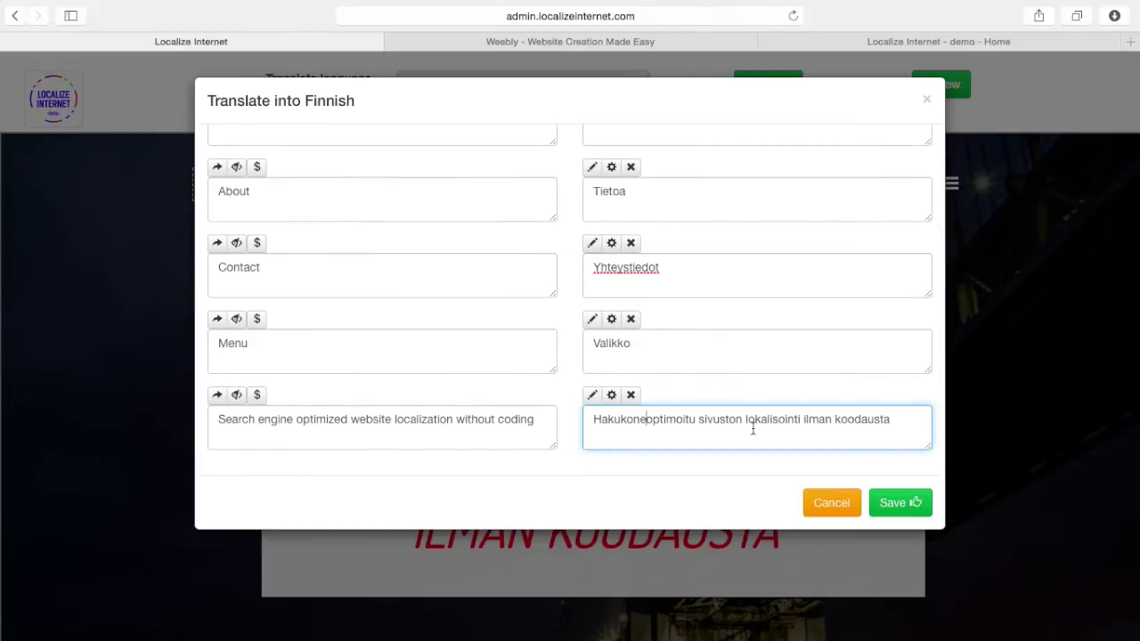
left_click(895, 501)
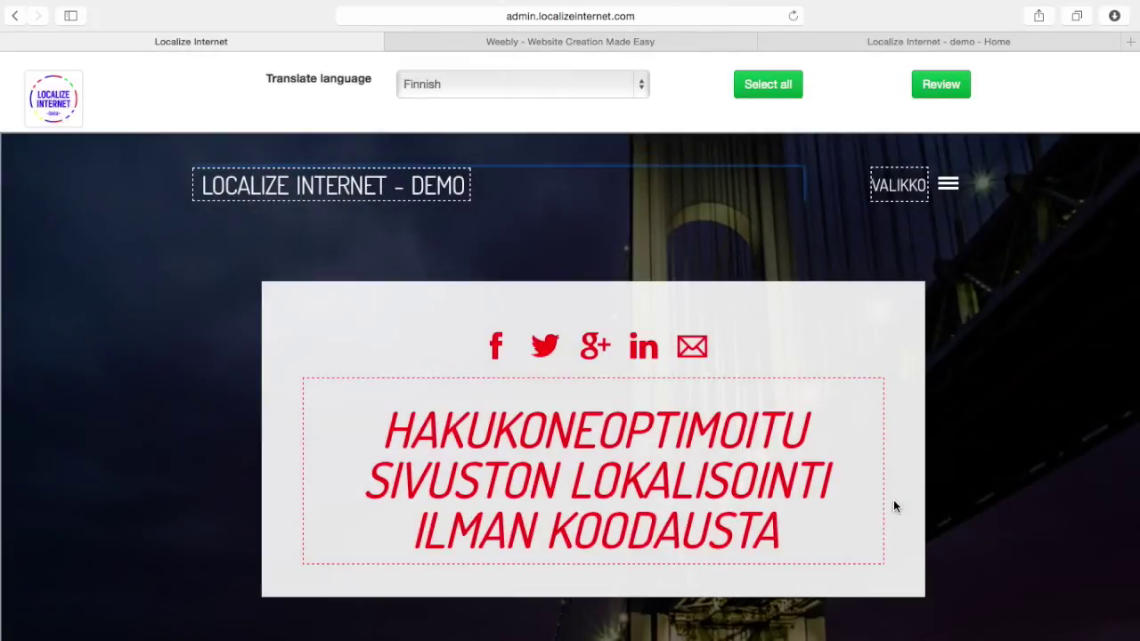
Return to the project admin, check Setup, and review the Translate overview's Spanish professional section
scroll(960, 487, "down", 2)
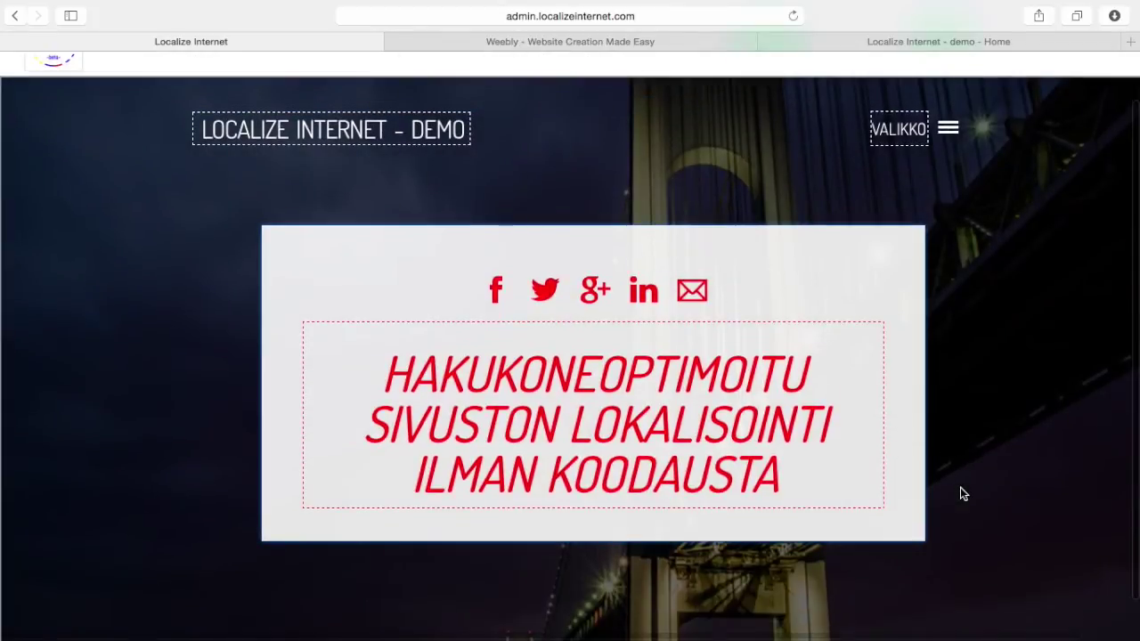
scroll(960, 487, "up", 2)
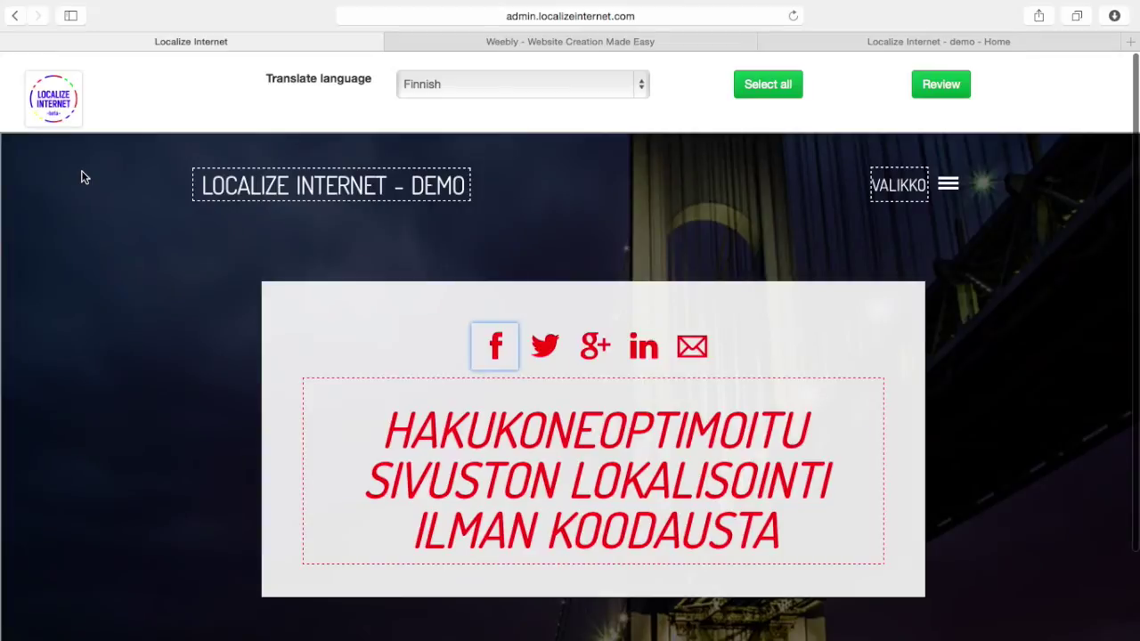
left_click(67, 113)
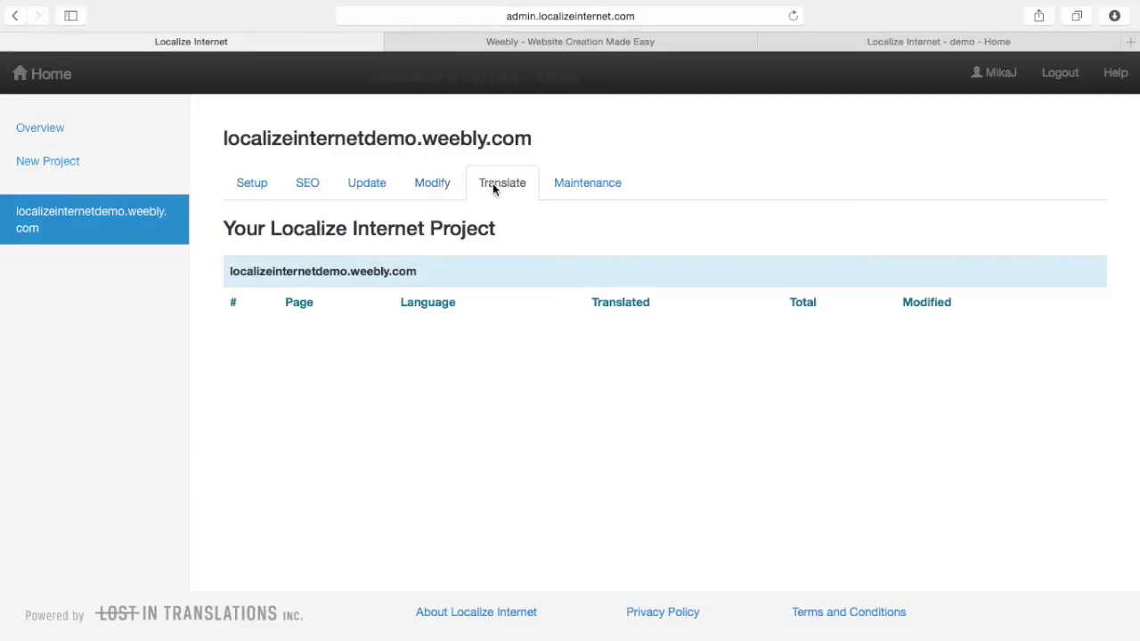
left_click(260, 185)
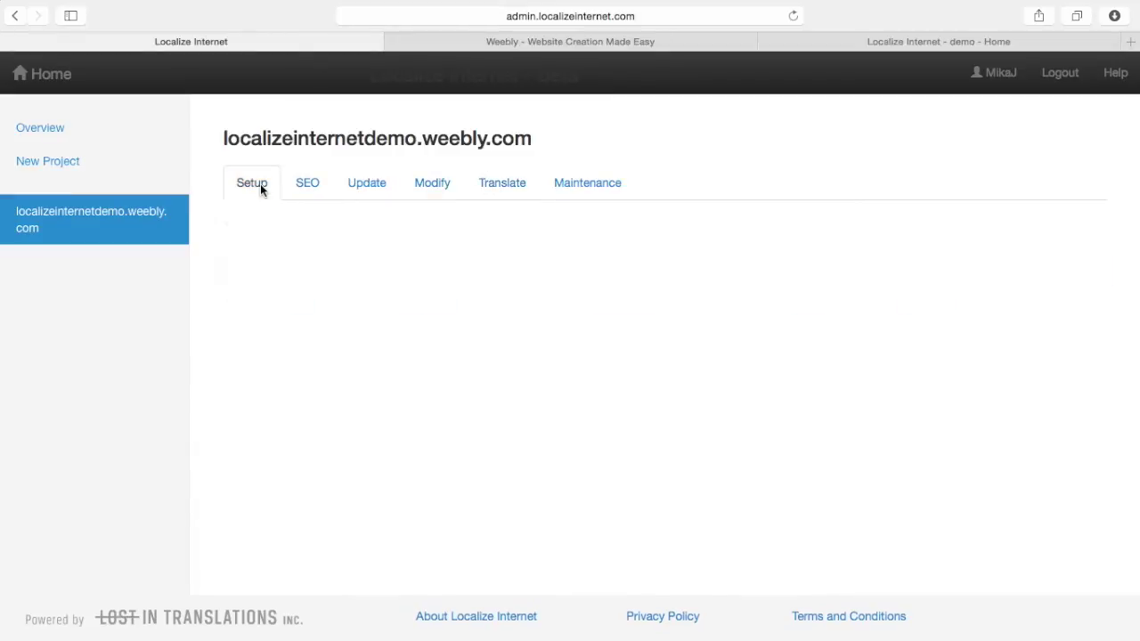
left_click(501, 184)
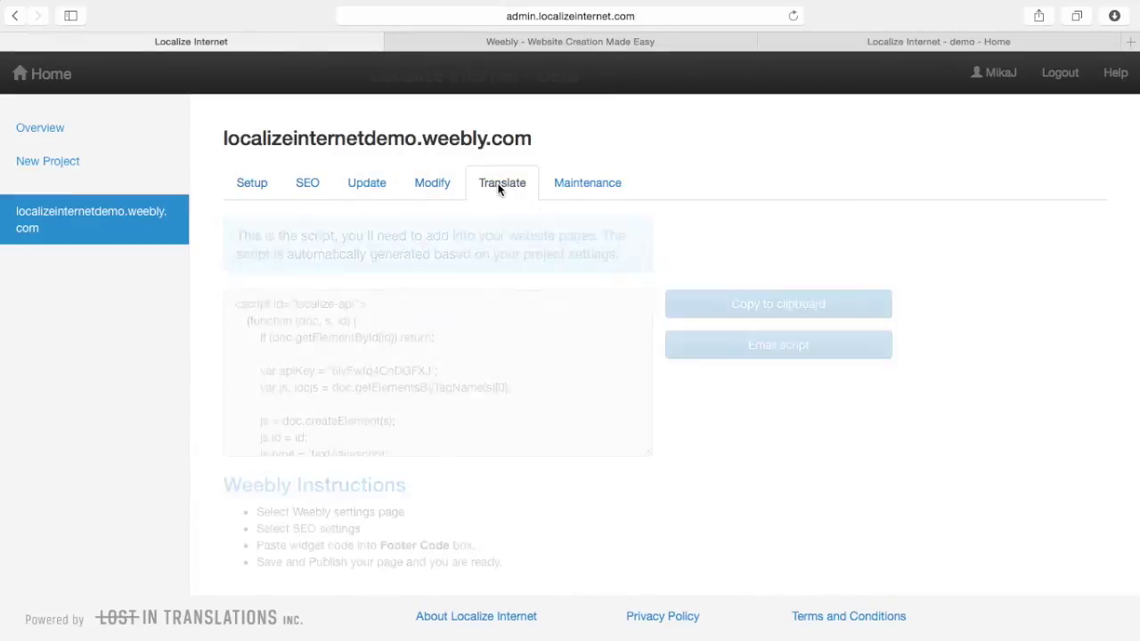
scroll(551, 461, "down", 2)
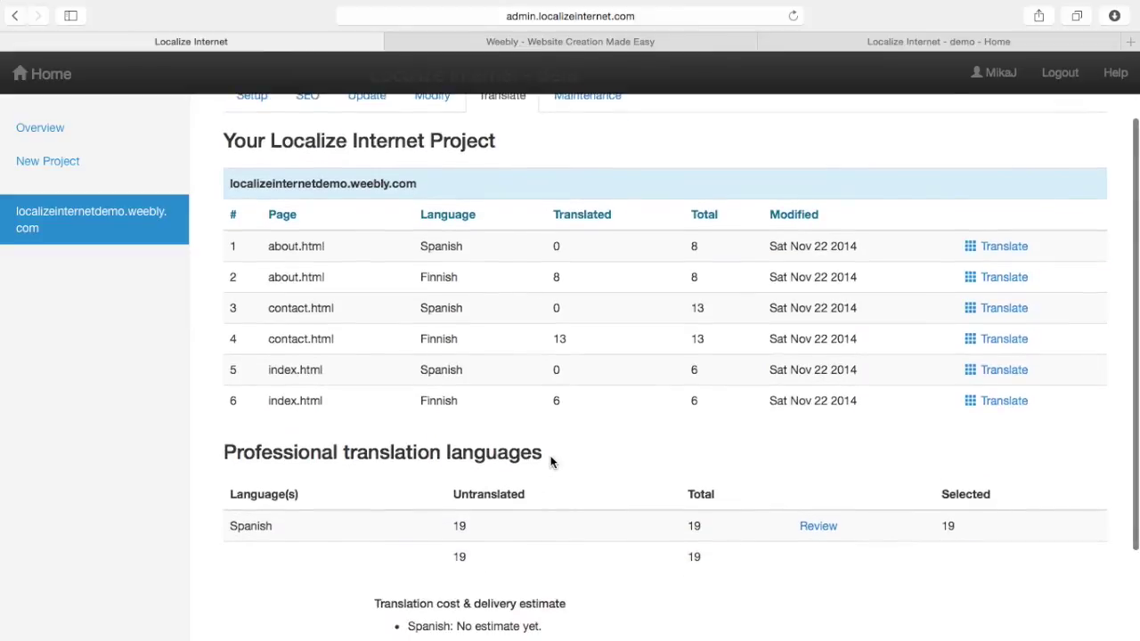
scroll(550, 461, "down", 1)
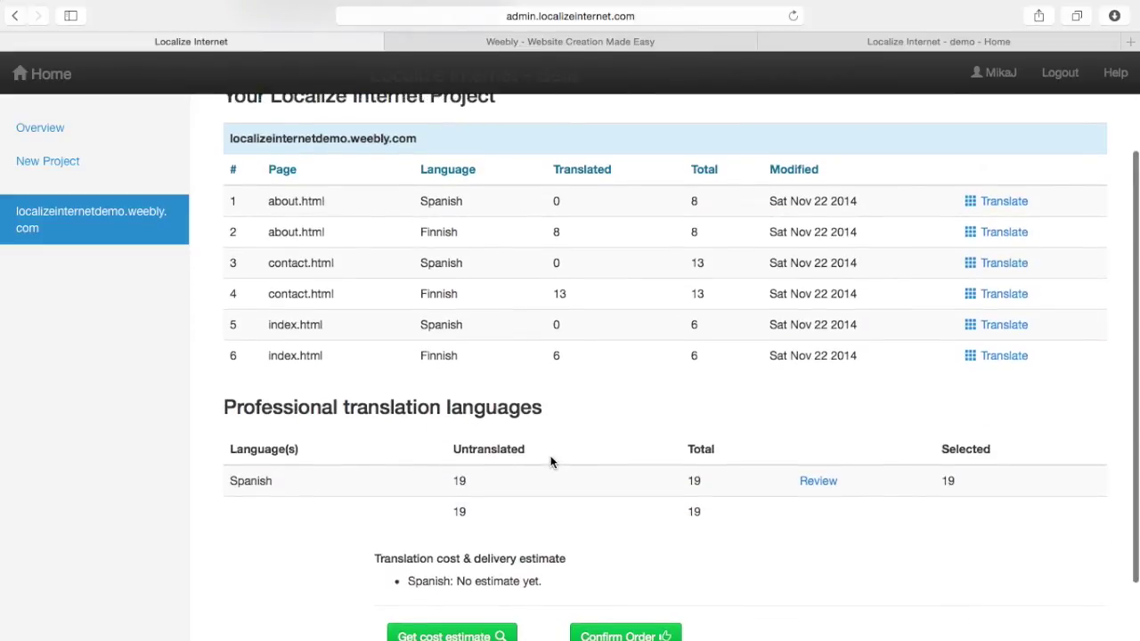
scroll(551, 461, "down", 2)
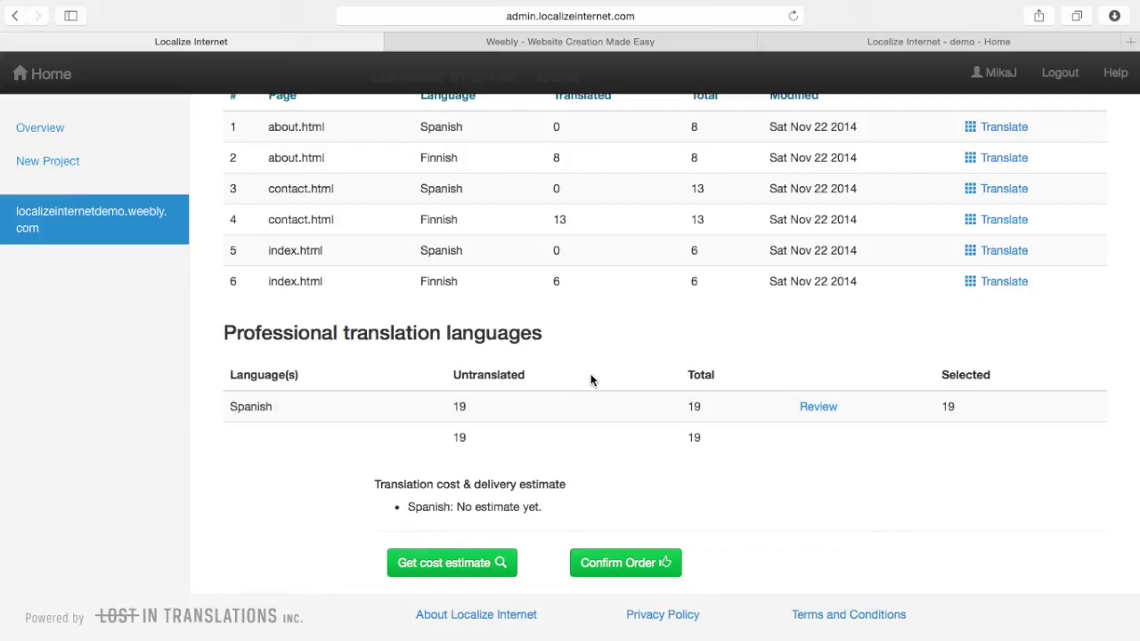
scroll(310, 374, "down", 1)
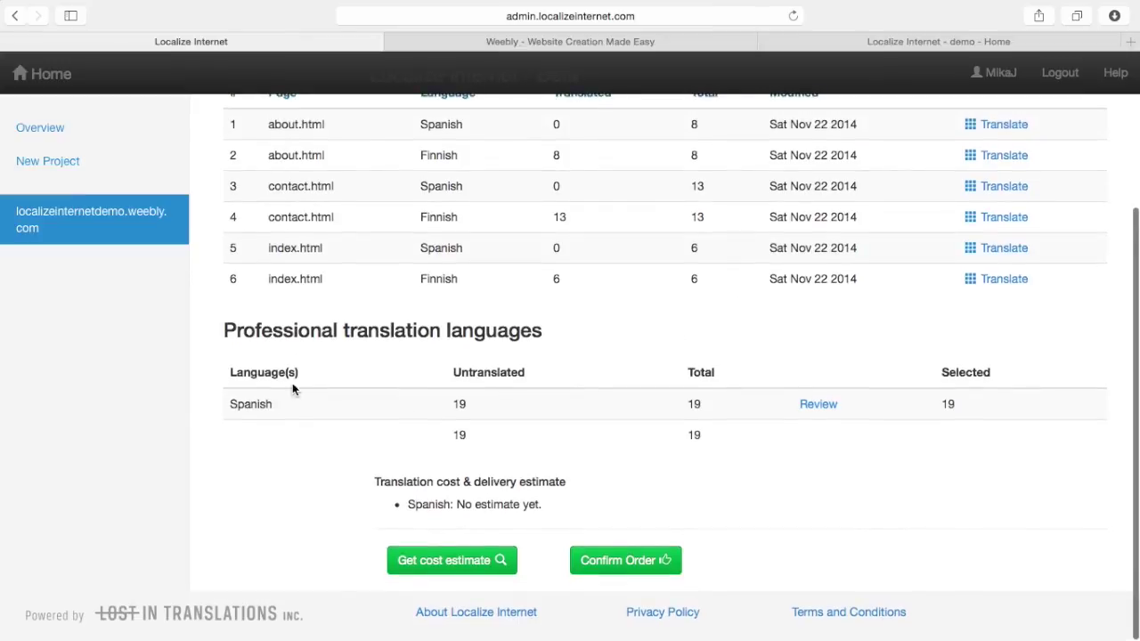
Review the Spanish items and deselect the site title and 'Localize Internet by'
left_click(825, 411)
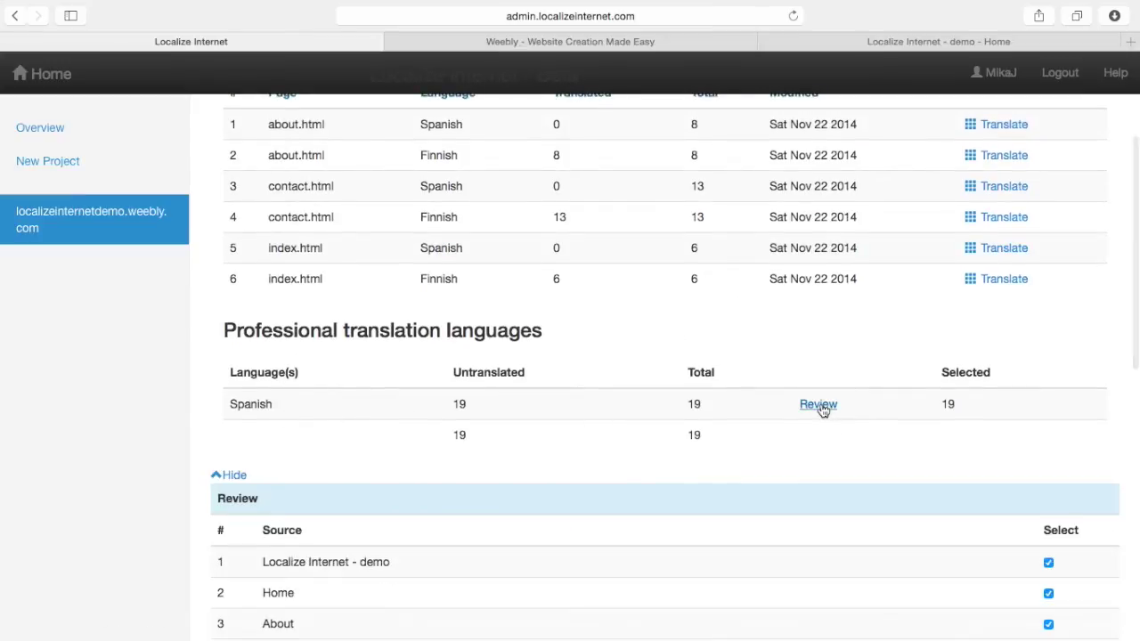
scroll(795, 516, "down", 2)
scroll(795, 517, "down", 5)
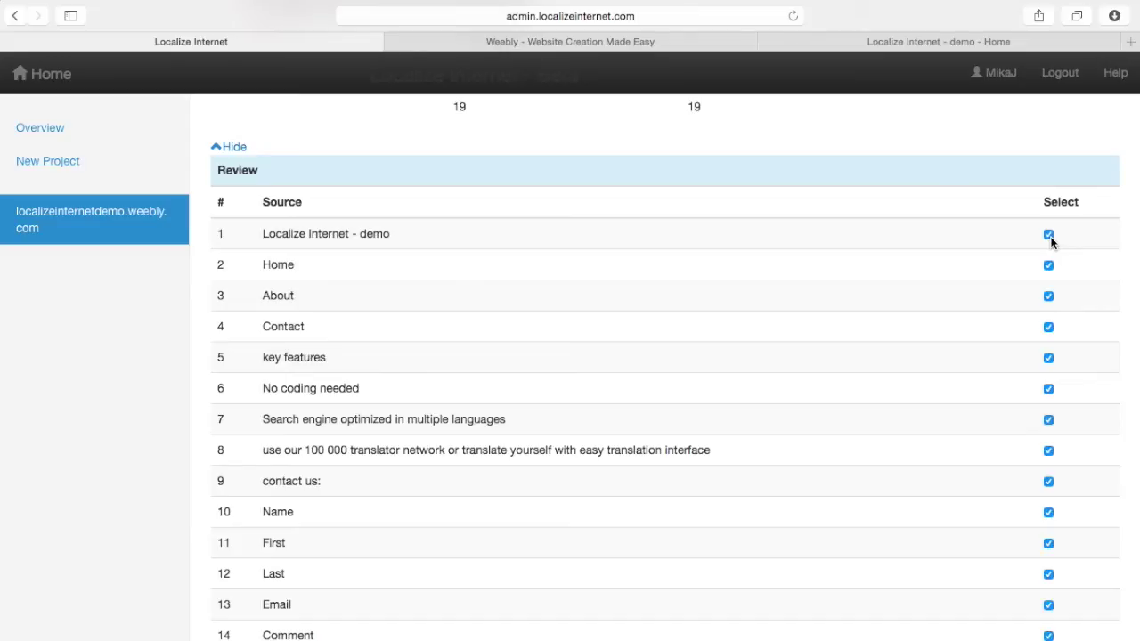
left_click(1049, 236)
scroll(1069, 374, "down", 5)
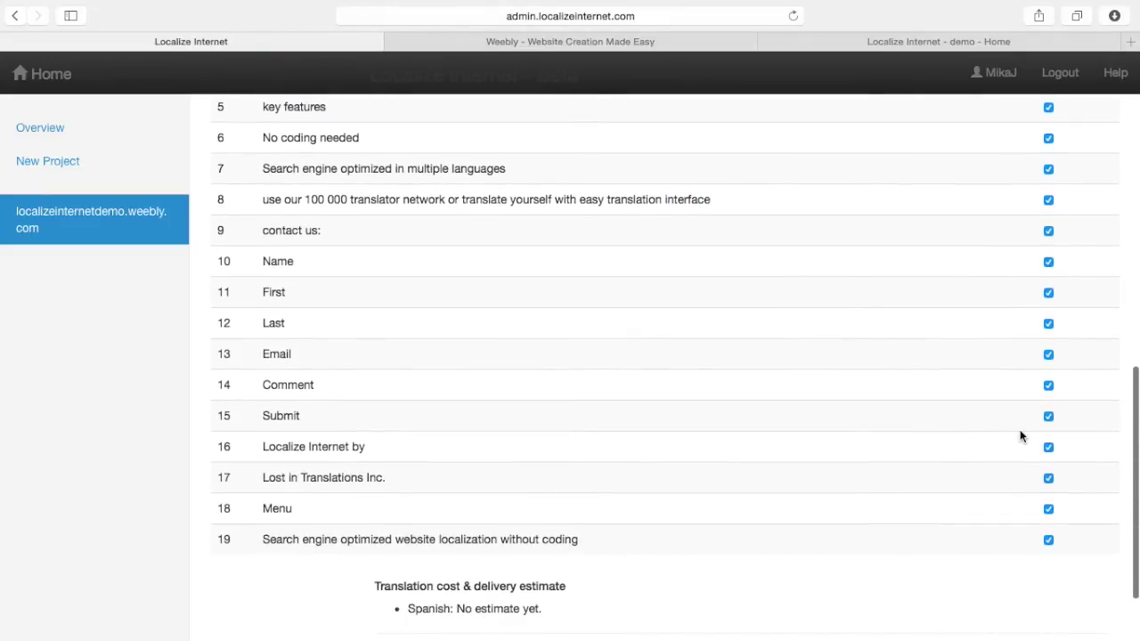
left_click(1049, 448)
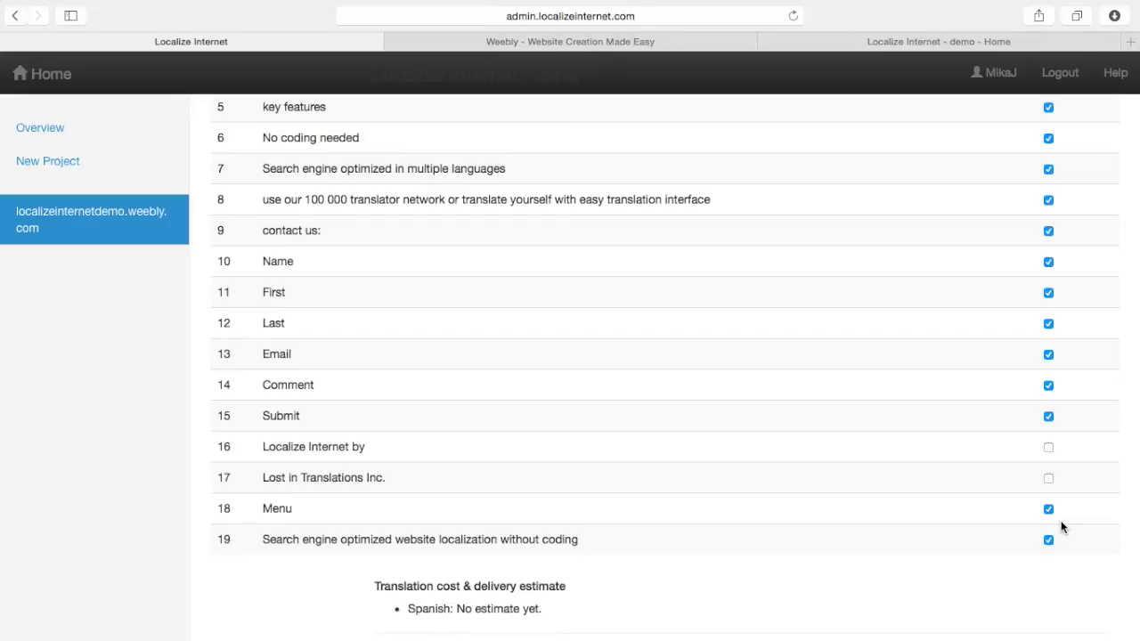
Request a cost and delivery estimate for the Spanish translation
scroll(1085, 442, "up", 3)
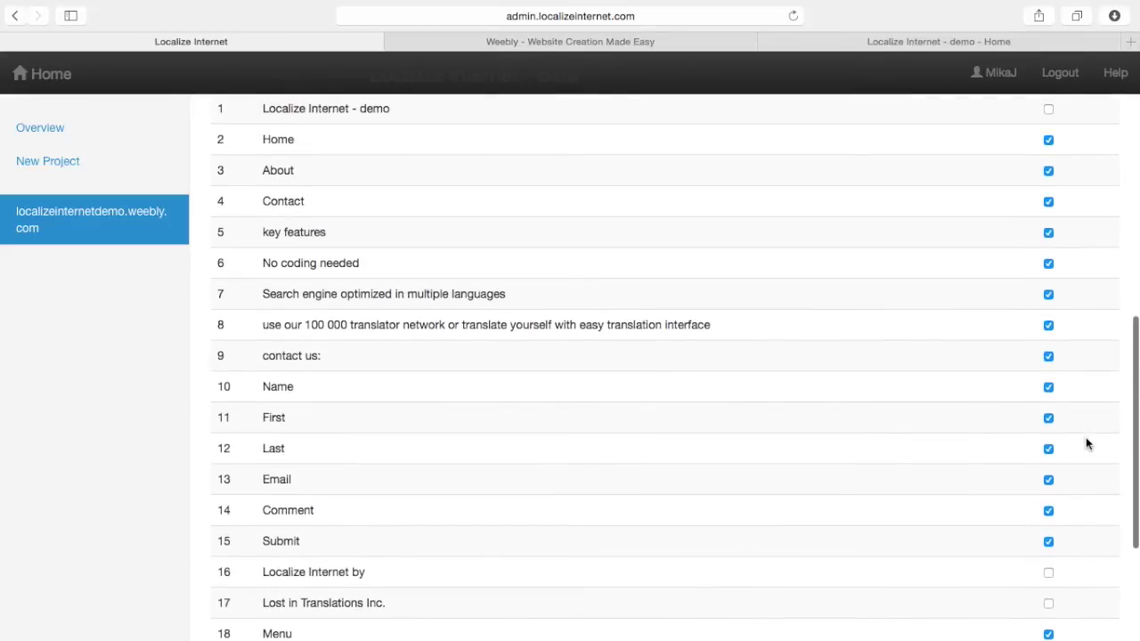
scroll(1086, 442, "down", 5)
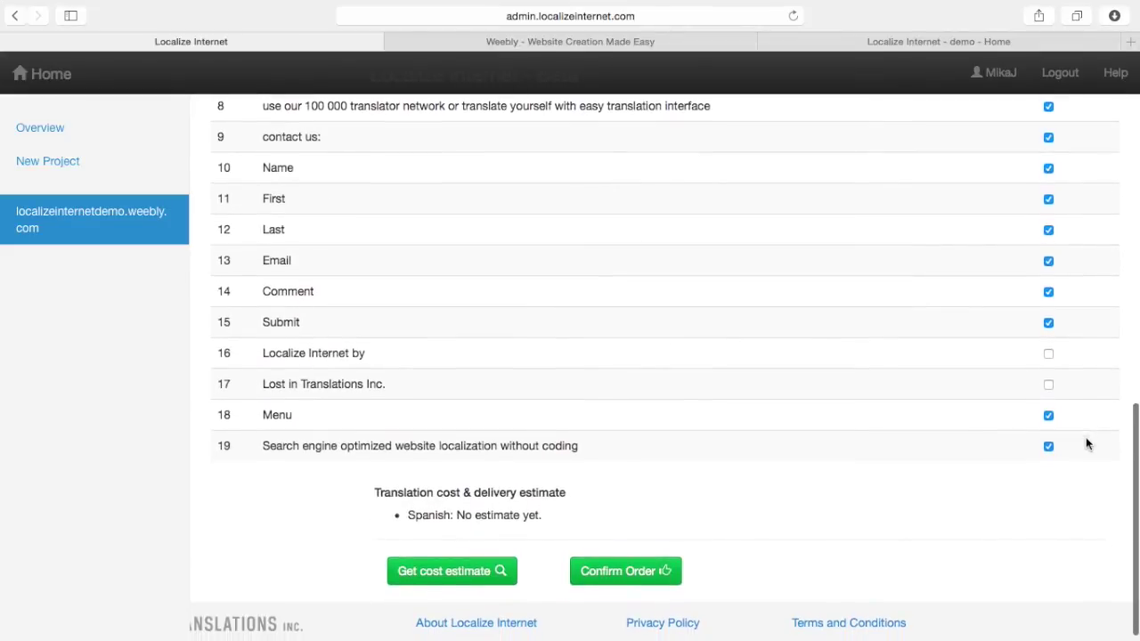
left_click(465, 573)
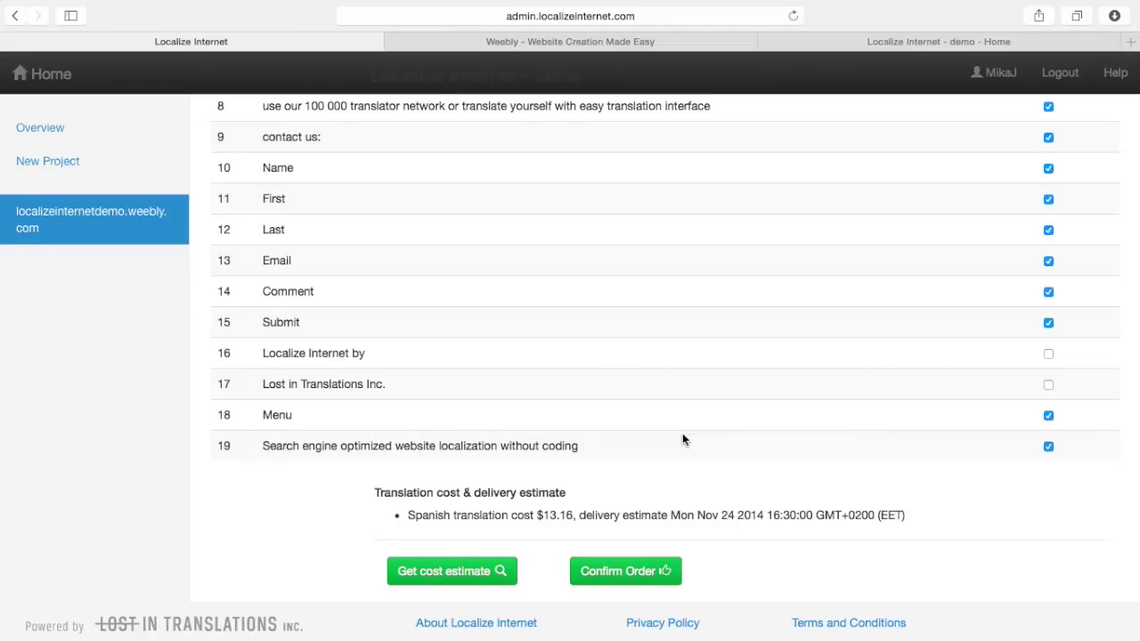
Return to the top of the page once the $13.16 Spanish estimate appears
scroll(683, 437, "up", 15)
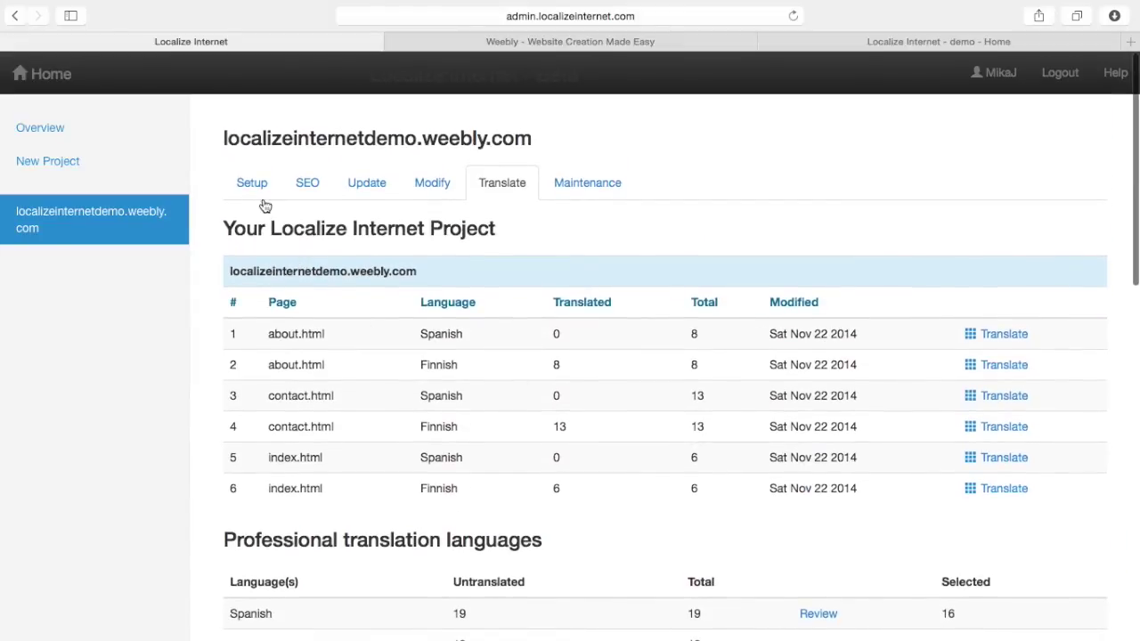
Copy the project's generated setup script to the clipboard and go to the Weebly editor
left_click(253, 186)
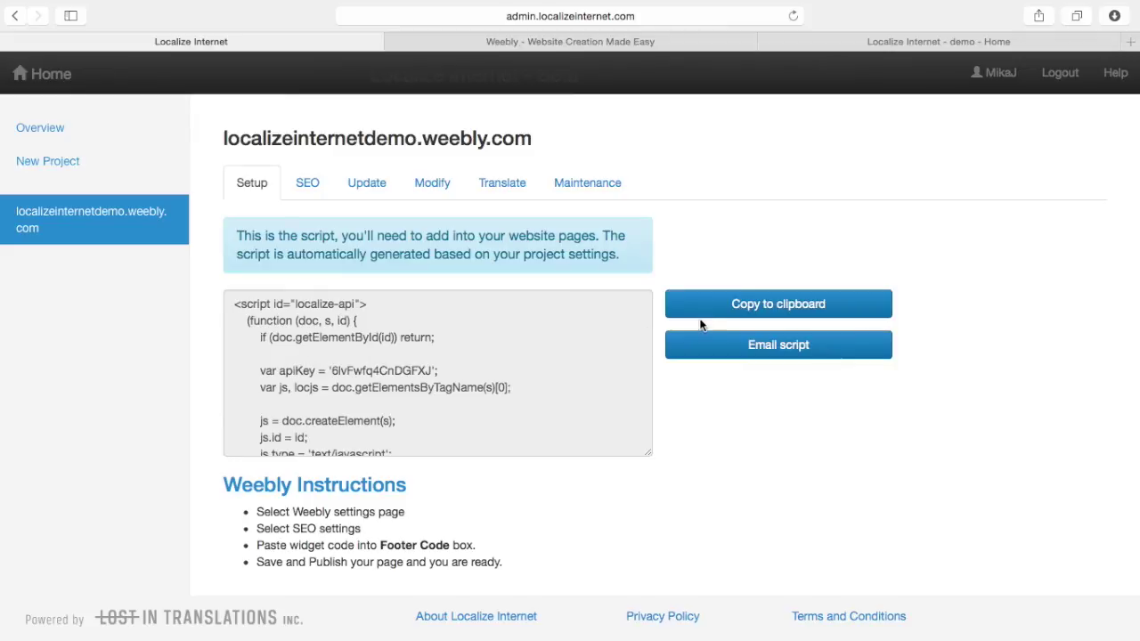
left_click(731, 304)
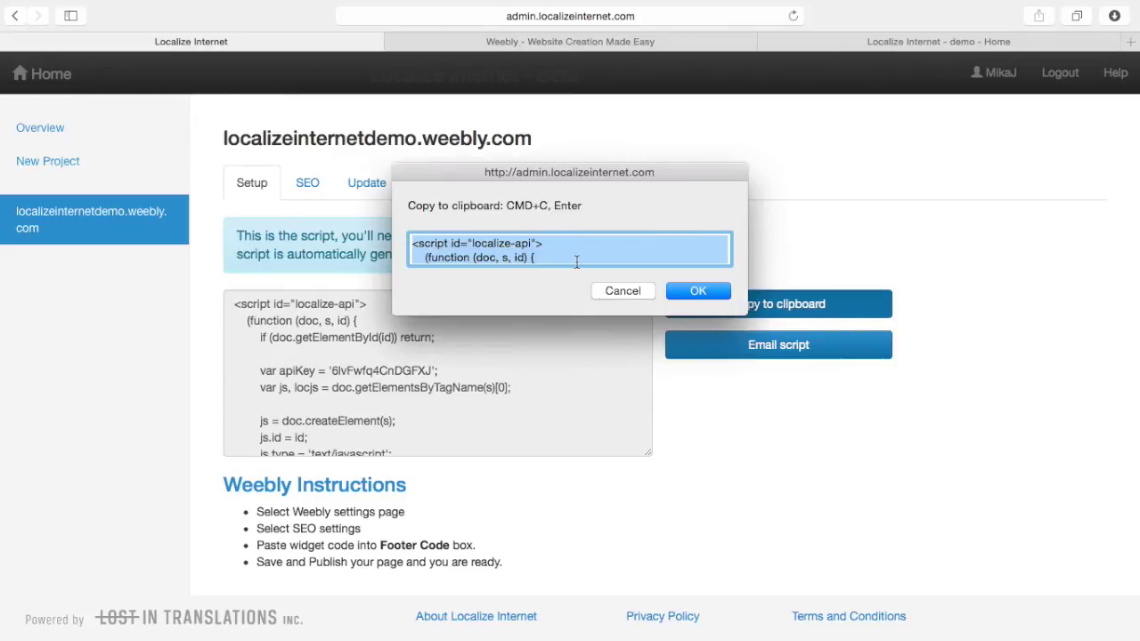
left_click(682, 291)
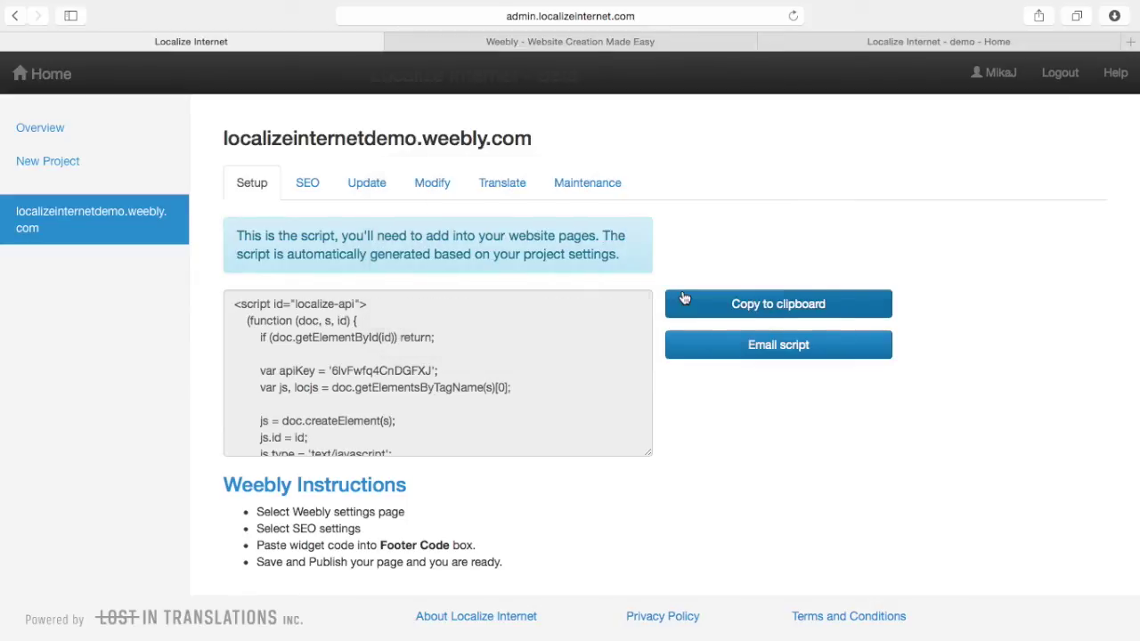
left_click(629, 44)
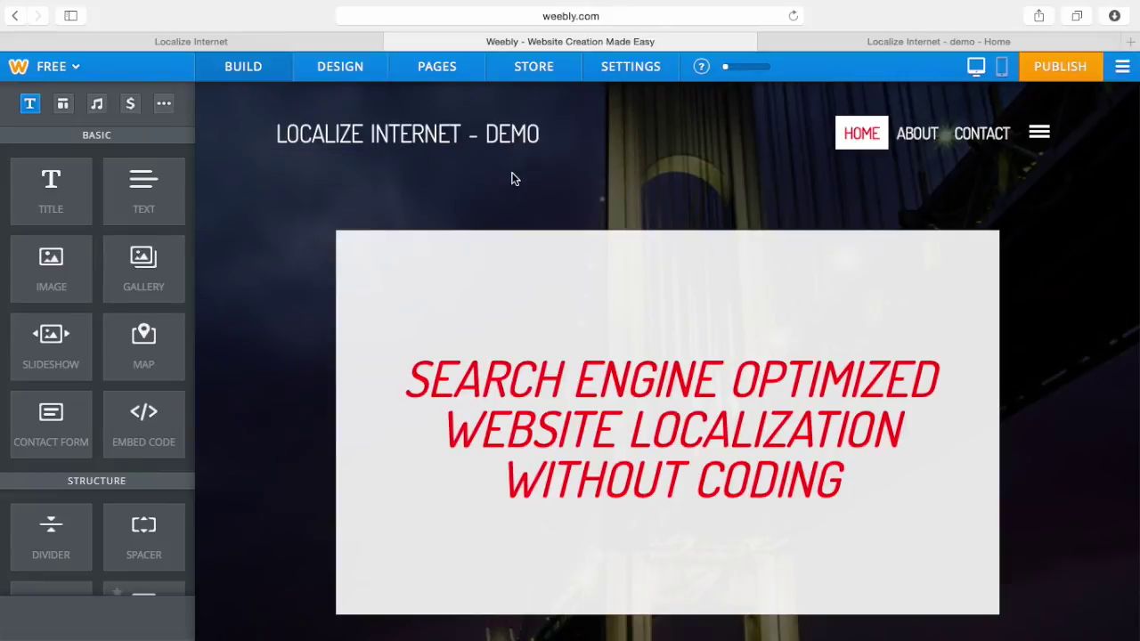
Paste the Localize Internet script into the SEO Footer Code box and save
left_click(634, 75)
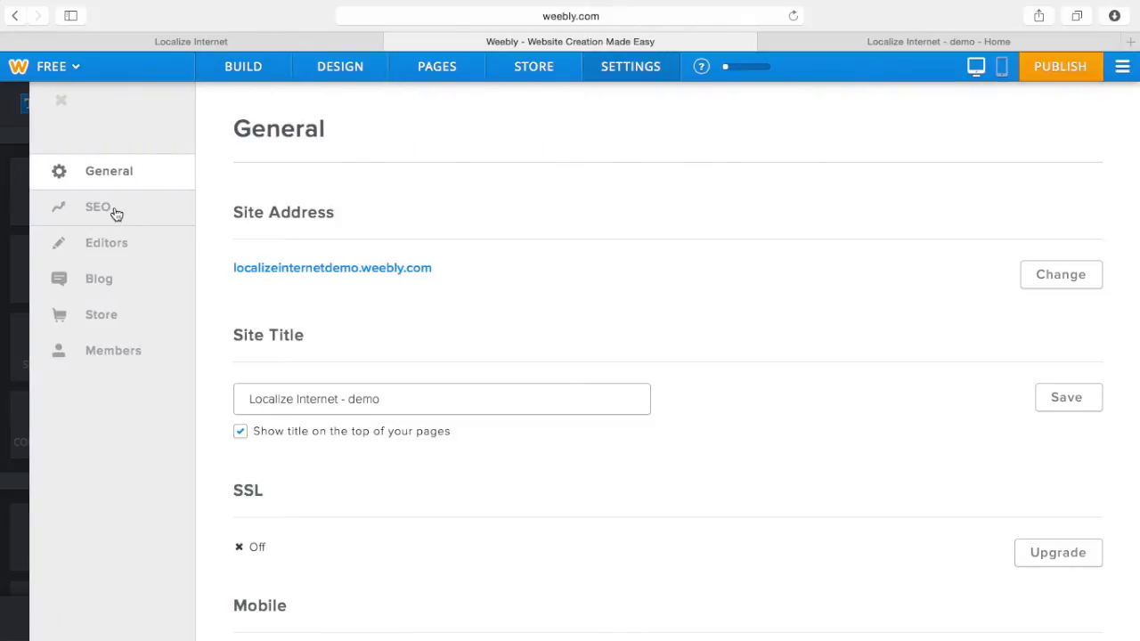
left_click(115, 212)
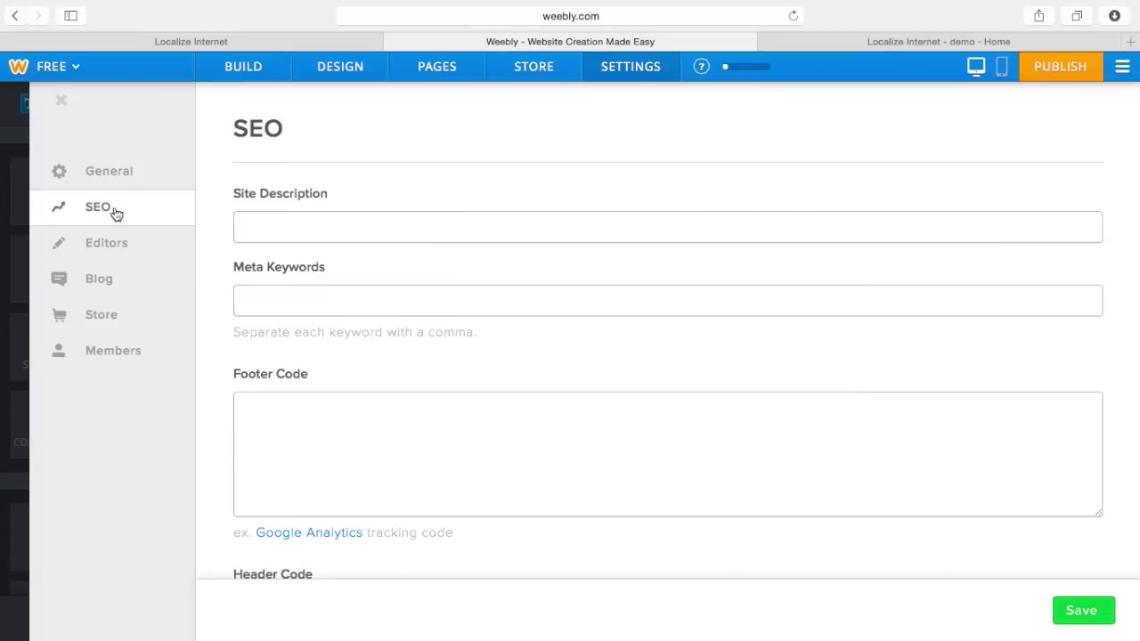
left_click(256, 413)
key("super+v")
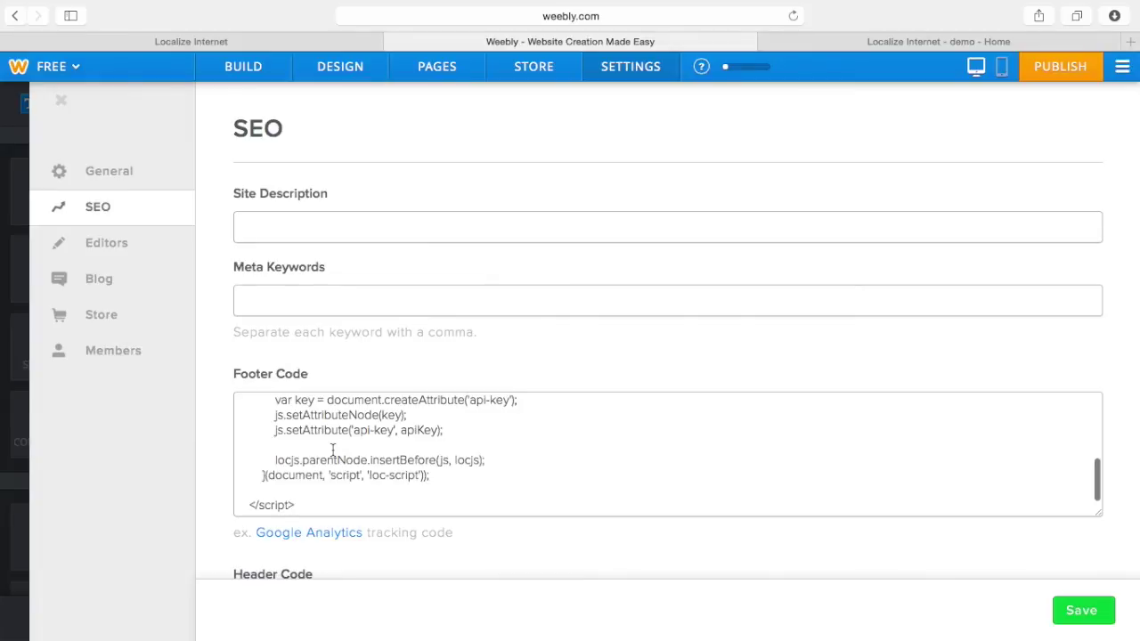
left_click(1075, 613)
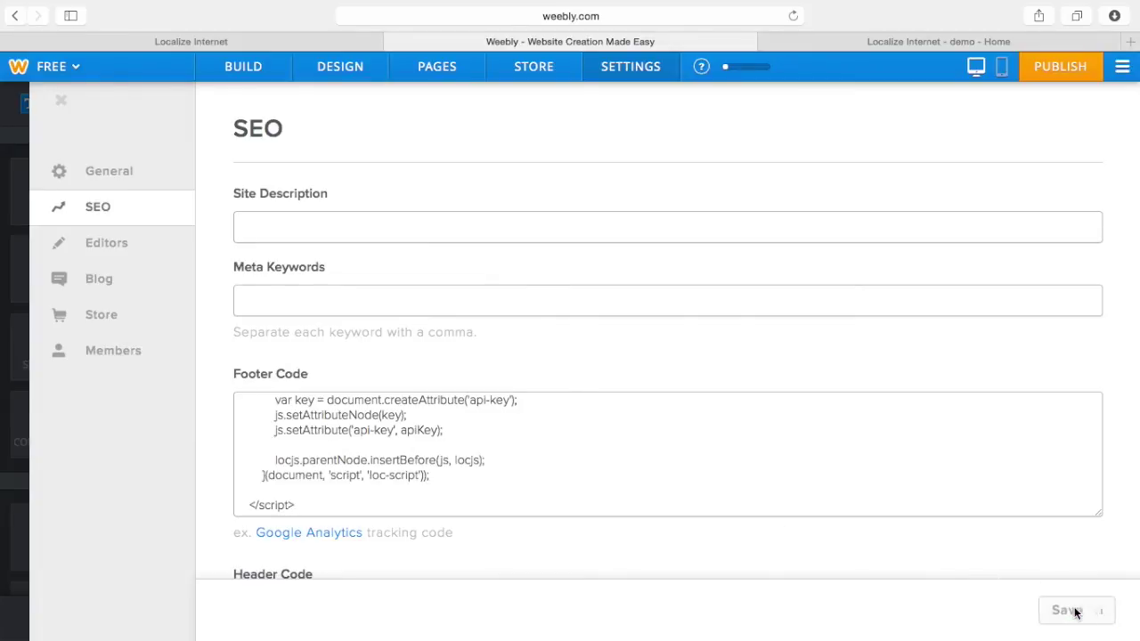
Publish the updated Weebly site and move to the live demo site
left_click(1052, 65)
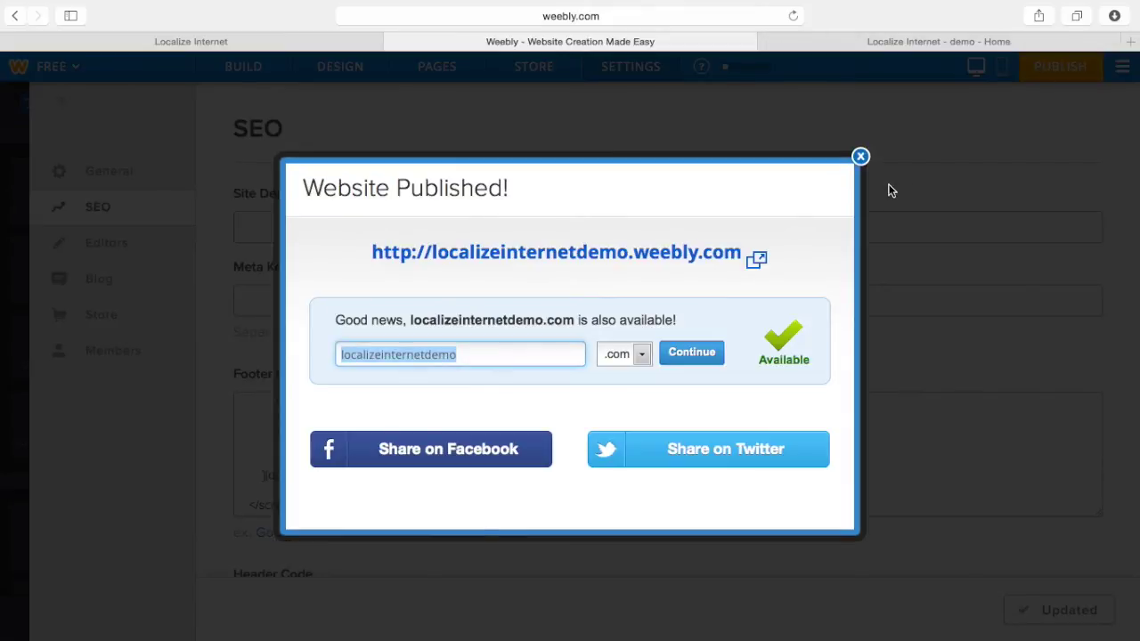
left_click(861, 158)
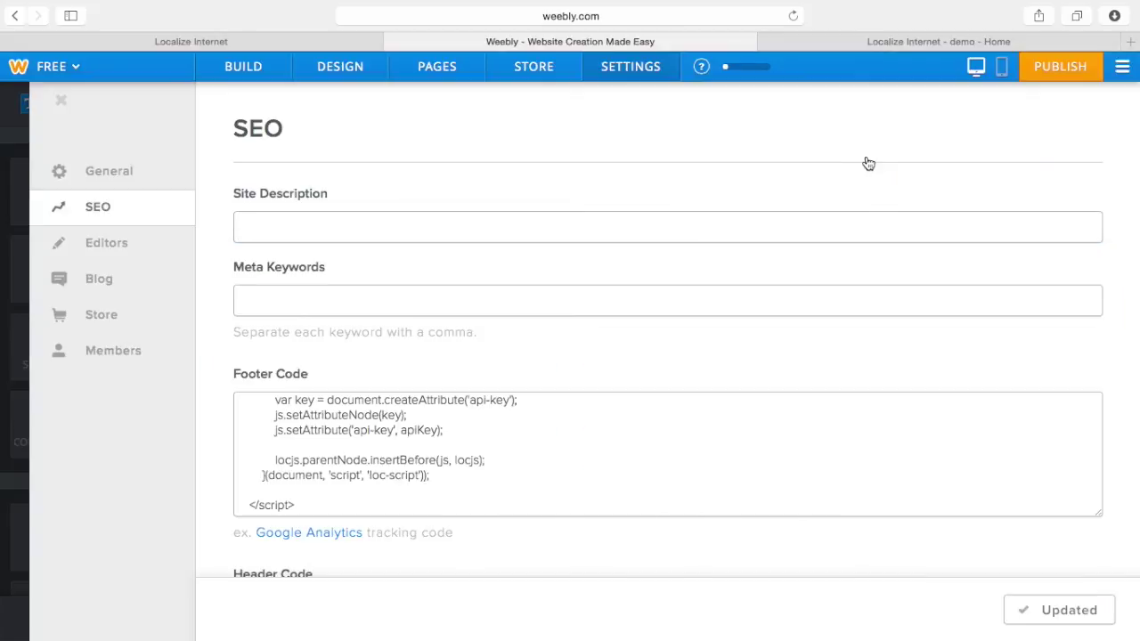
left_click(901, 42)
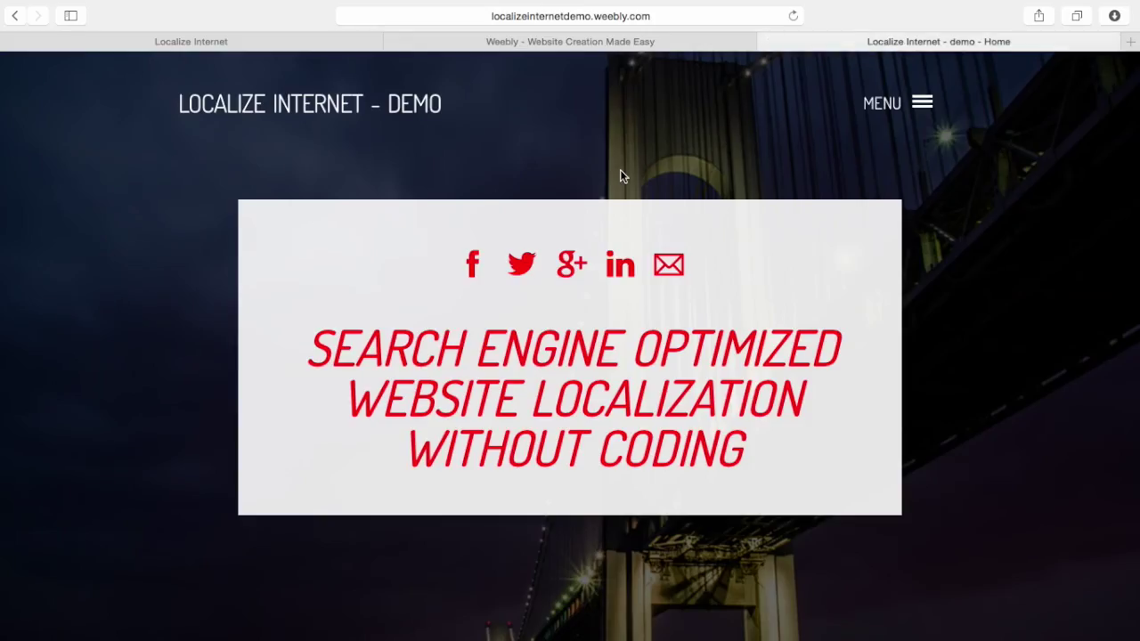
Reload the live demo site and switch its language to Suomen Kieli
left_click(793, 16)
left_click(793, 17)
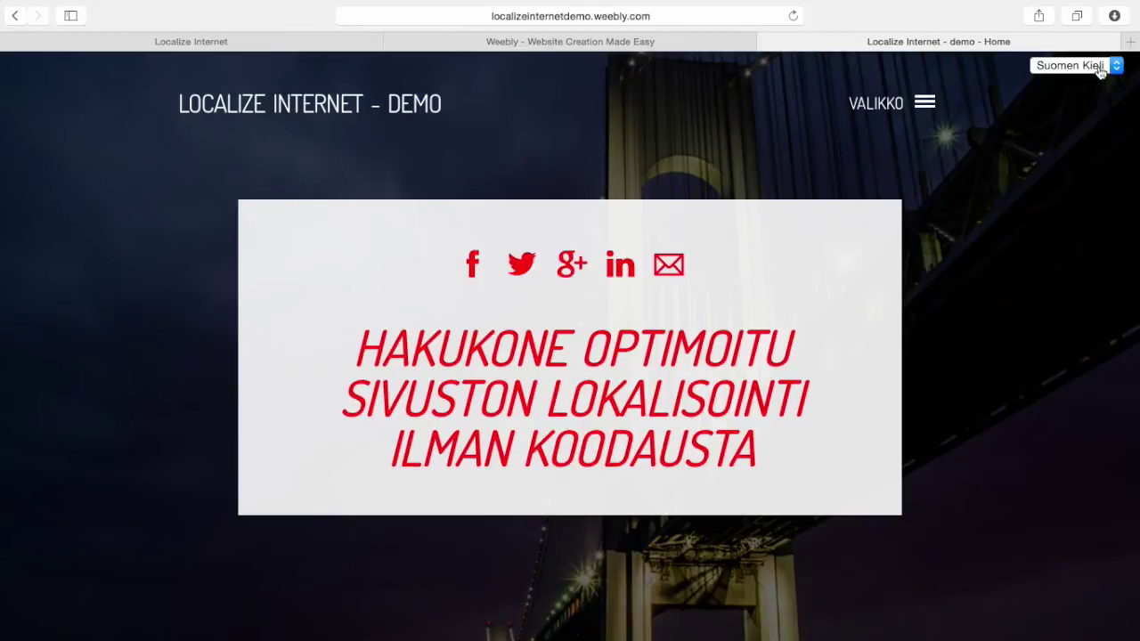
left_click(1101, 71)
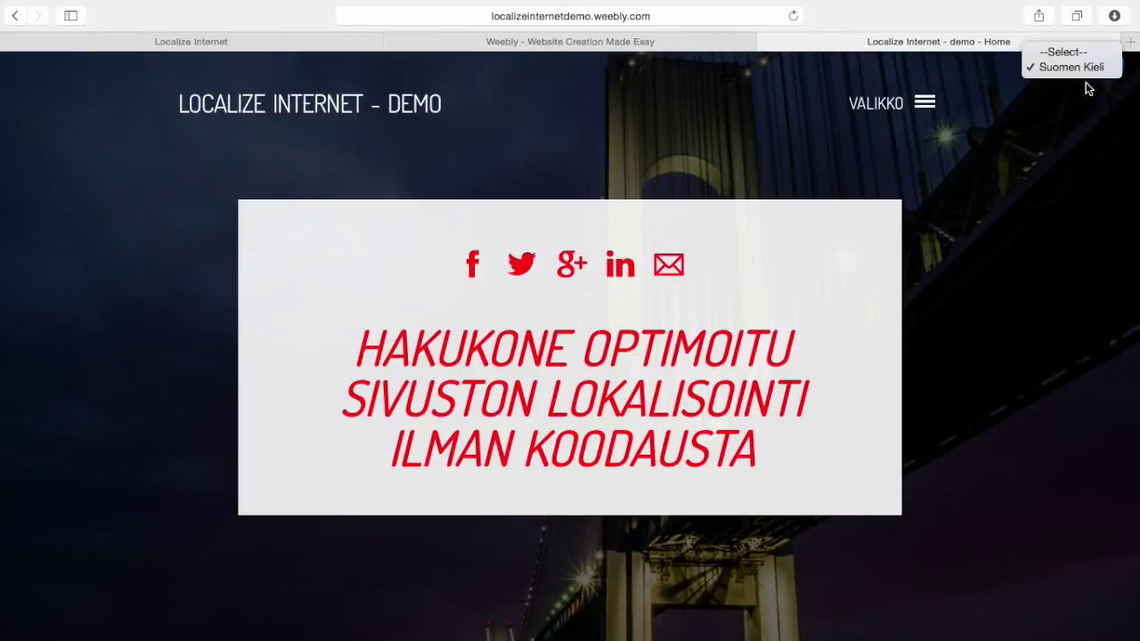
left_click(1085, 69)
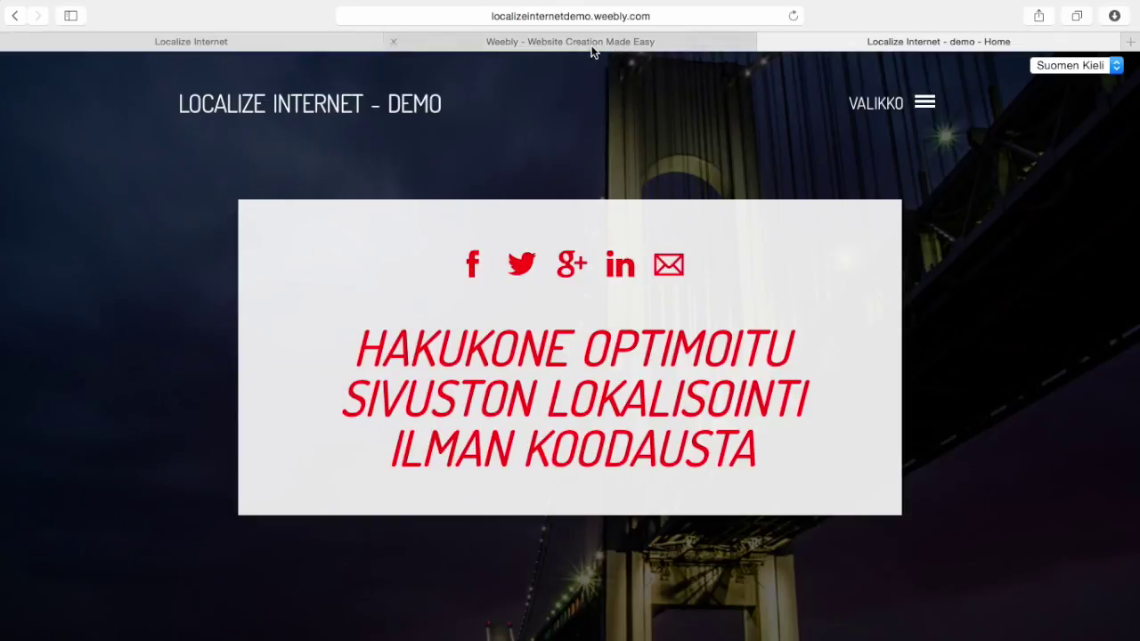
Add German as a second professional translation language and confirm the project changes
left_click(311, 43)
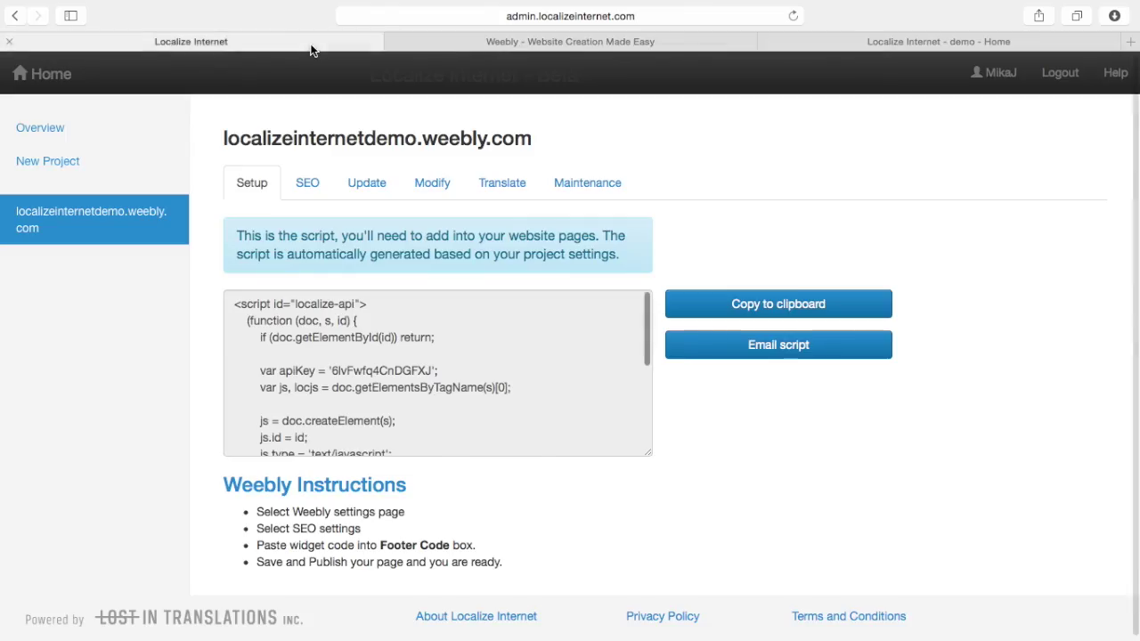
left_click(305, 185)
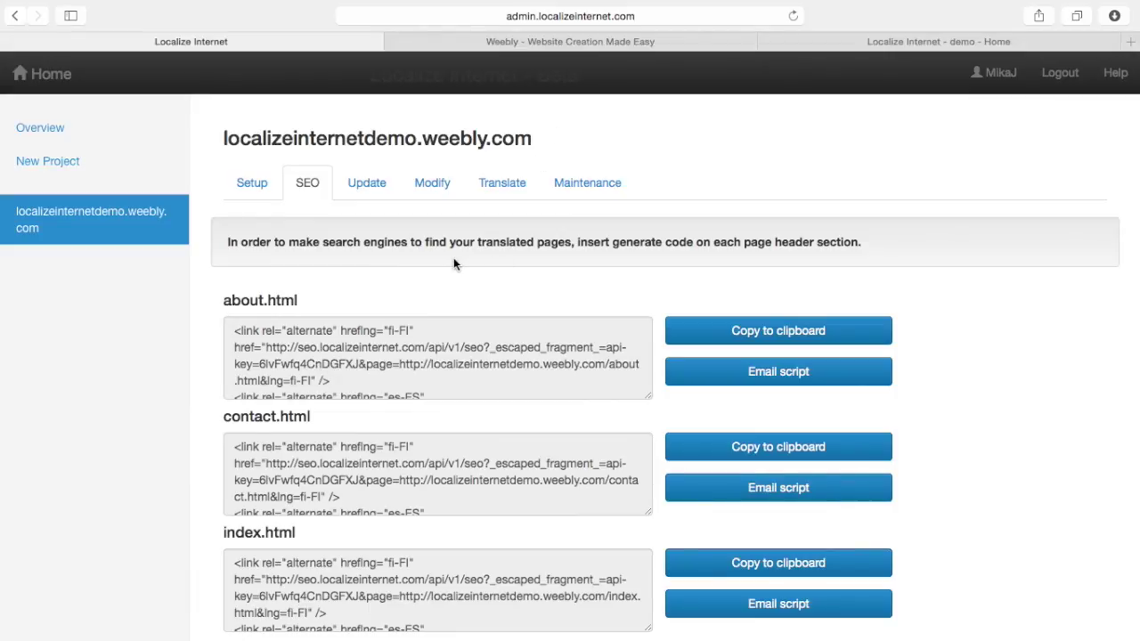
left_click(432, 191)
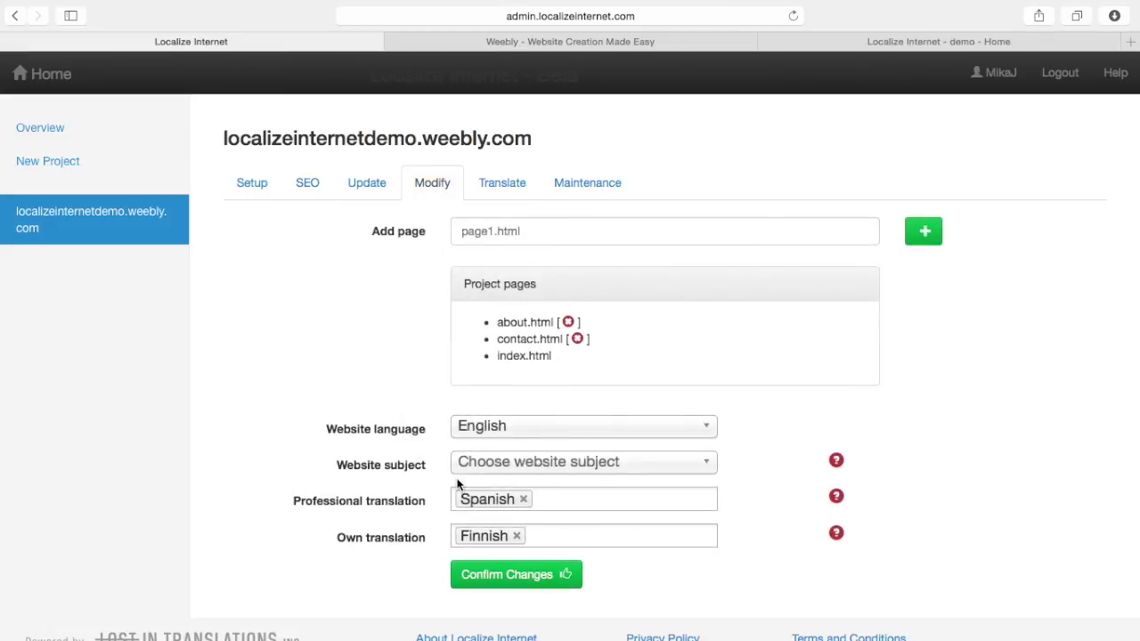
left_click(549, 502)
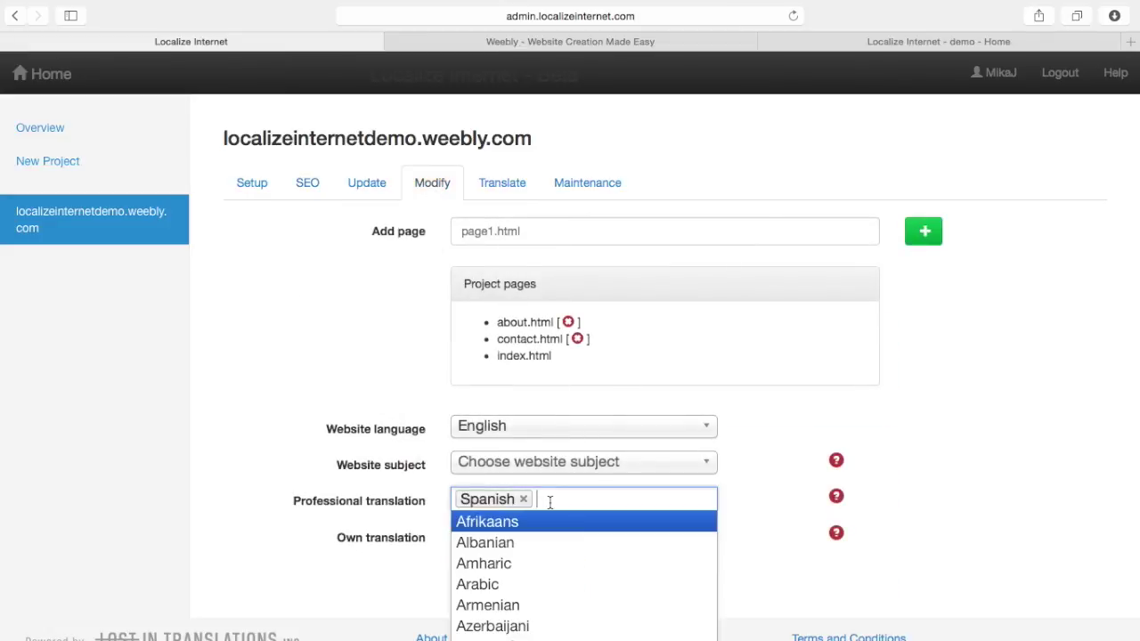
type("german")
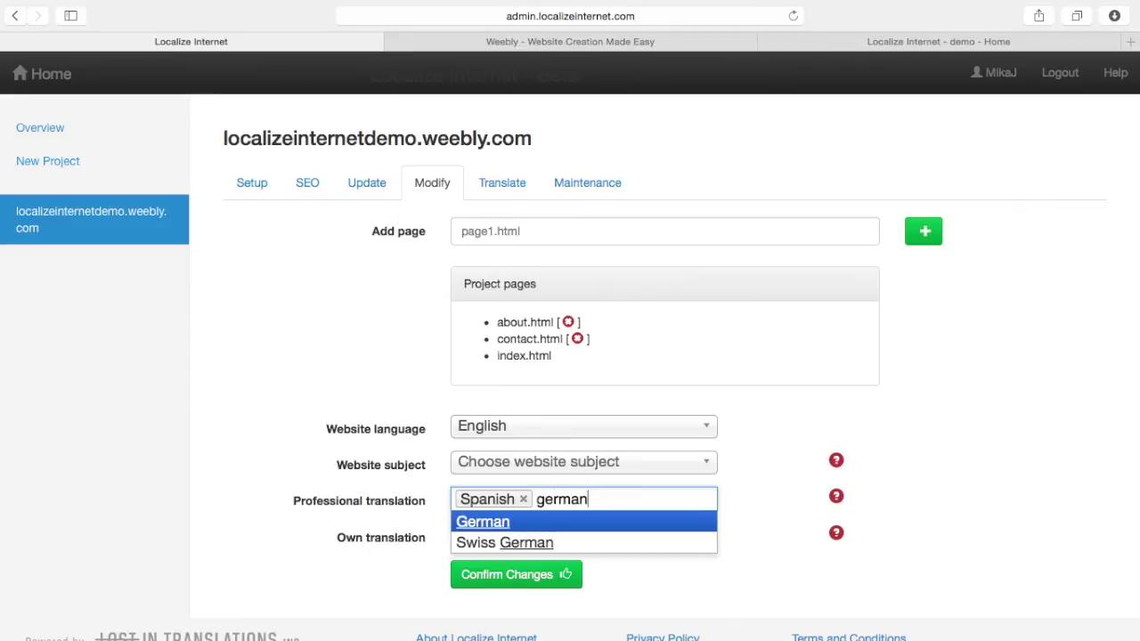
key("Return")
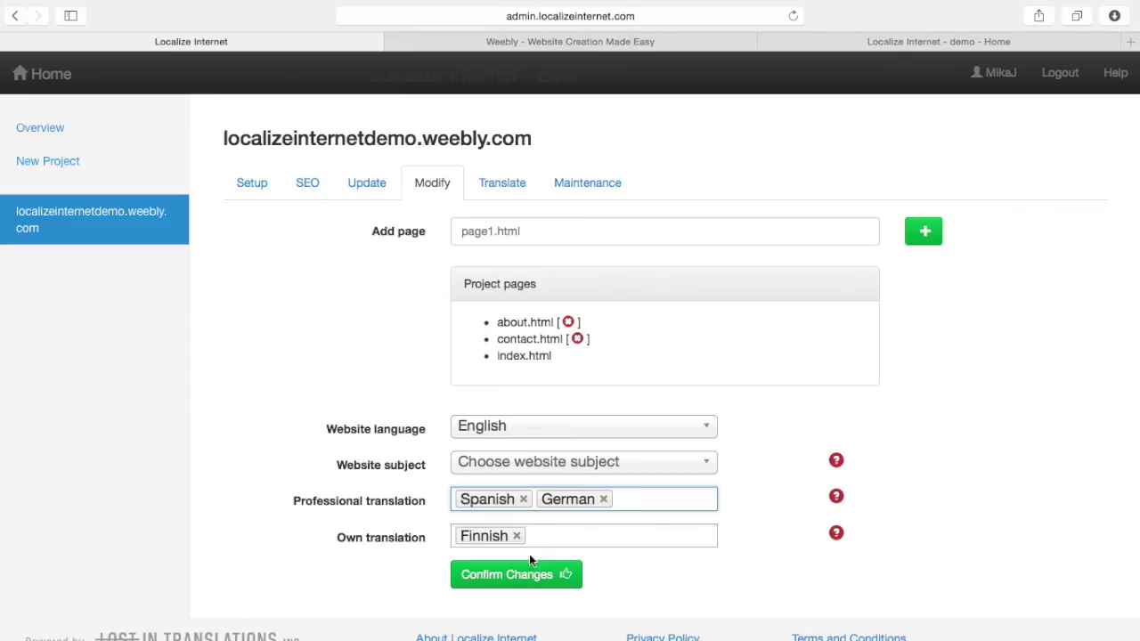
left_click(513, 576)
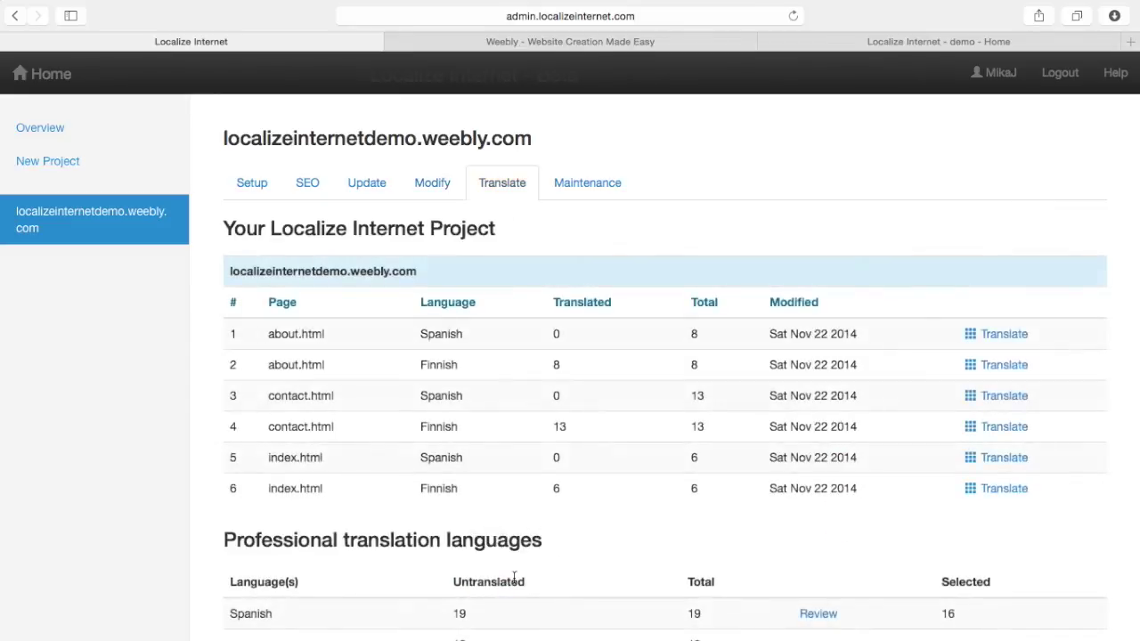
Get the German ($15.35) and Spanish ($13.16) estimates, then return to the demo site
scroll(621, 480, "down", 5)
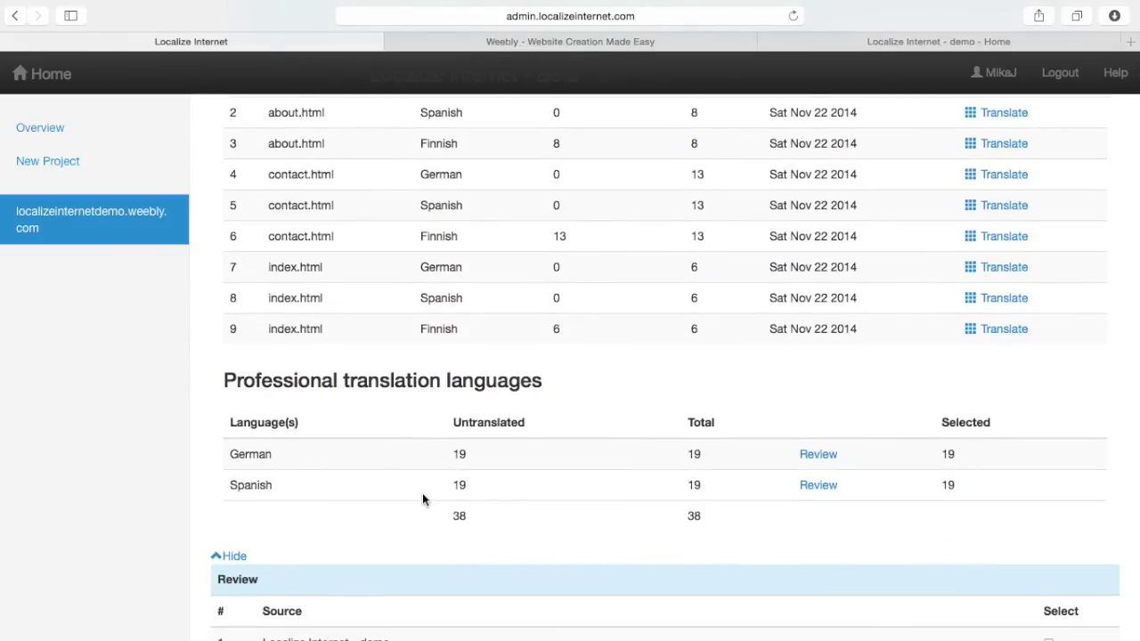
scroll(412, 499, "down", 2)
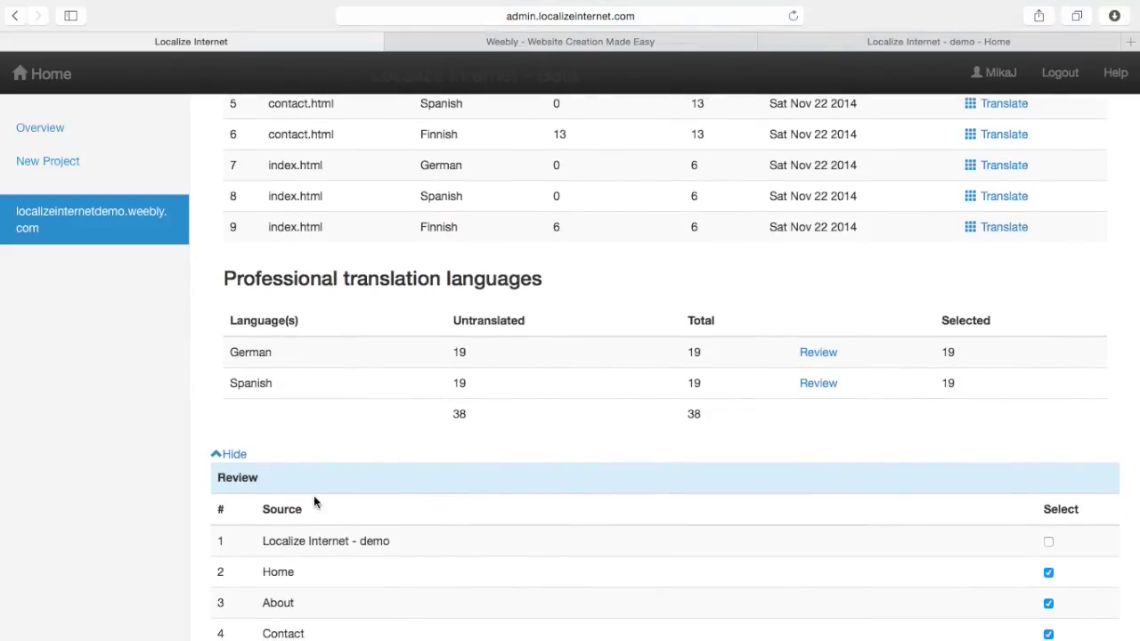
left_click(234, 456)
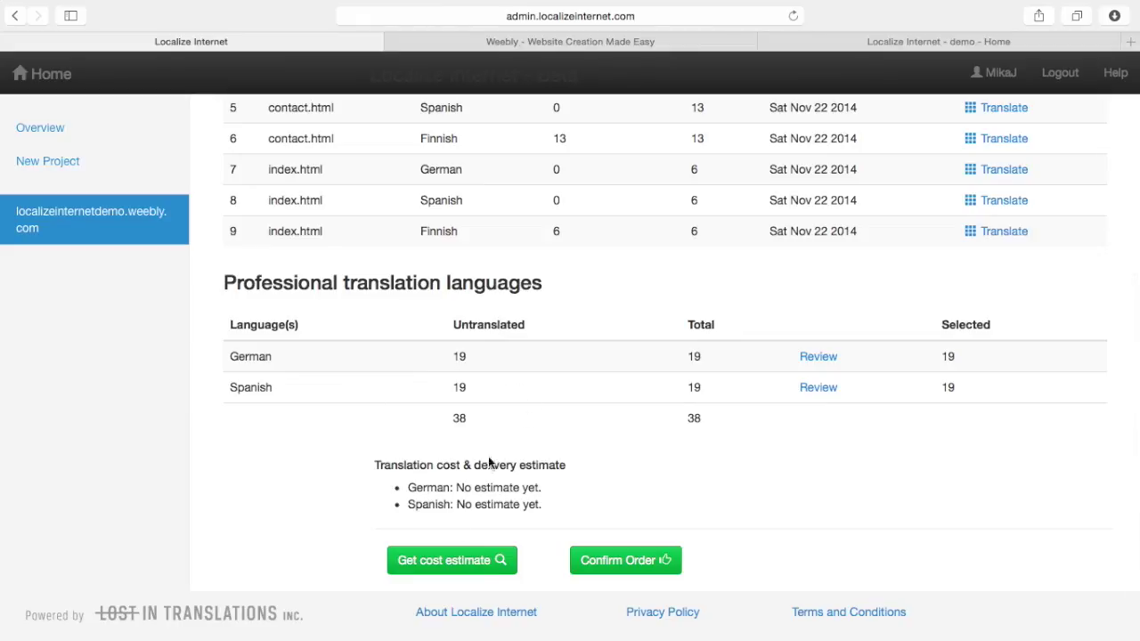
left_click(447, 562)
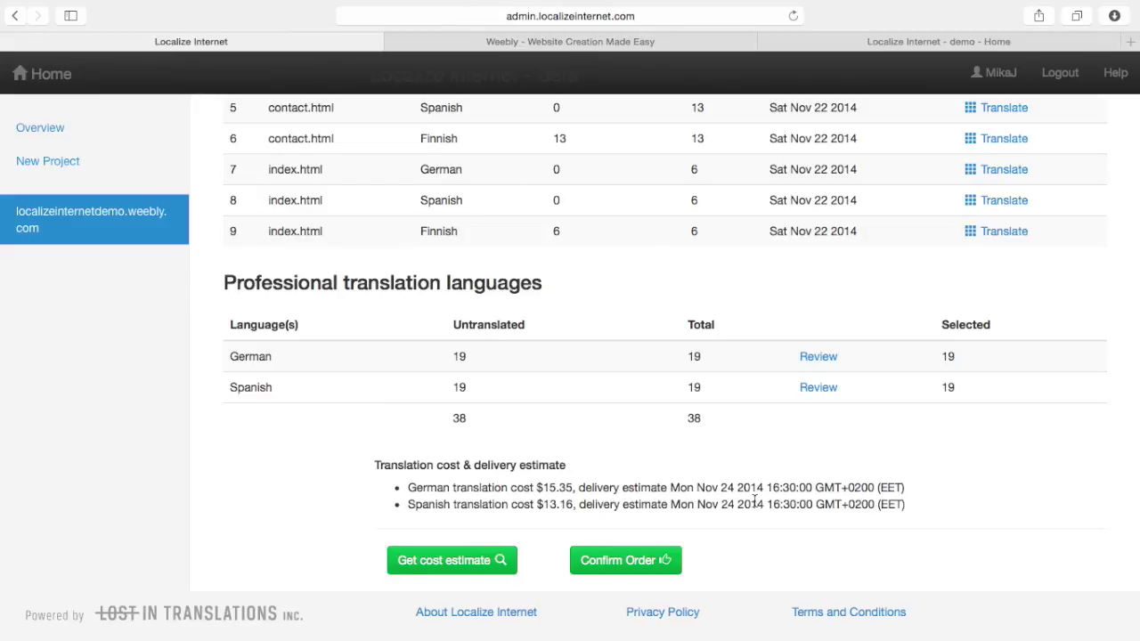
left_click(940, 44)
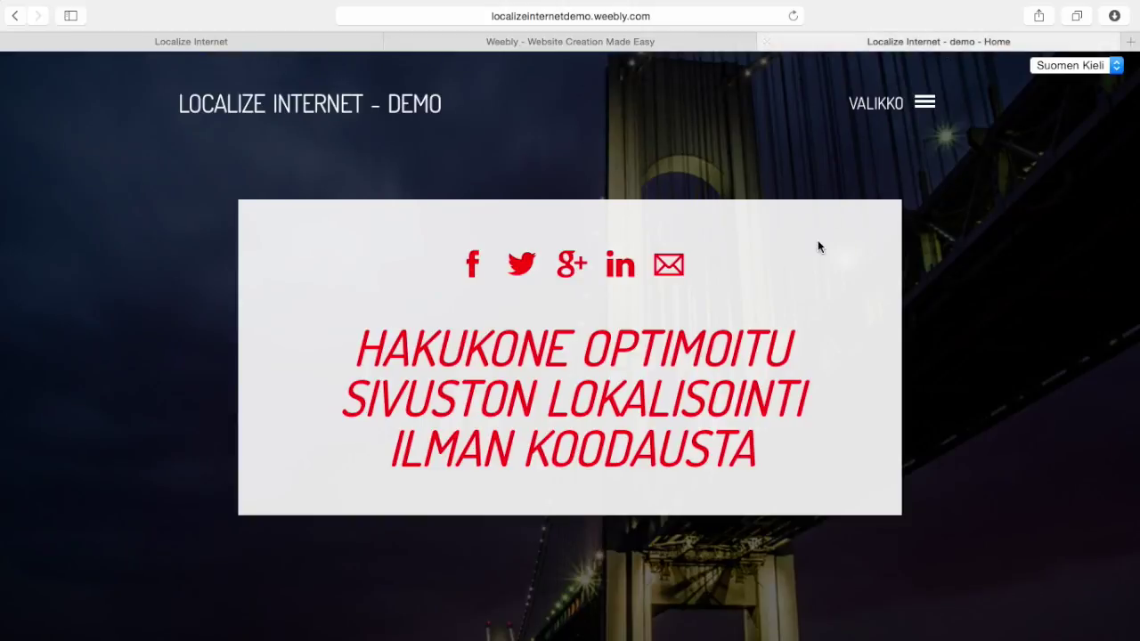